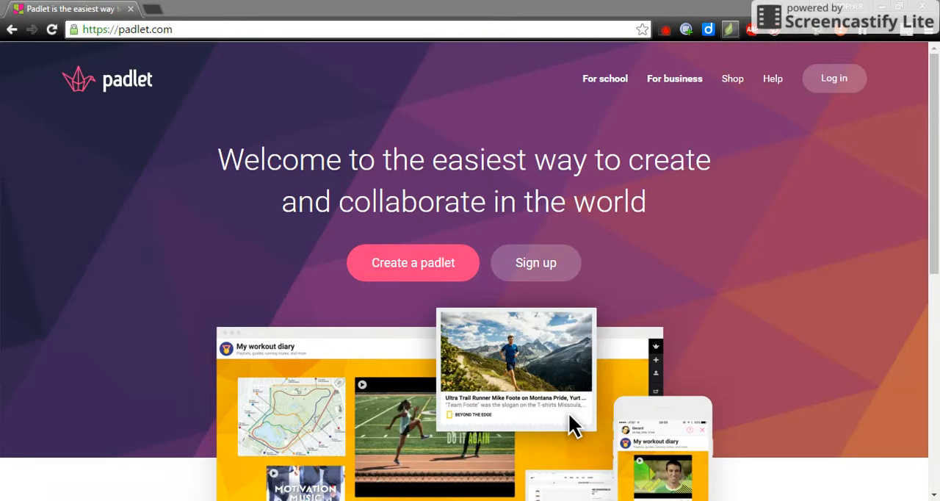
Step: Log in to Padlet by entering the account's e-mail address and password
{"action": "left_click", "coordinate": [843, 77]}
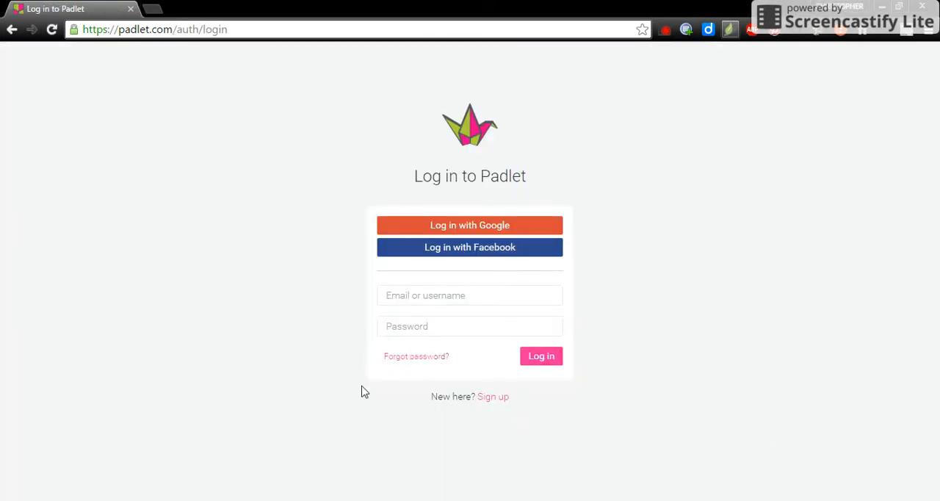
{"action": "left_click", "coordinate": [310, 491]}
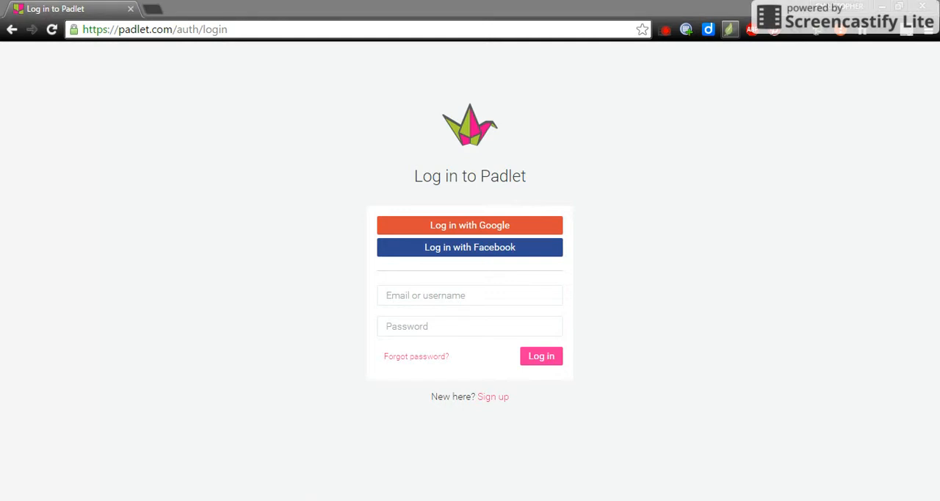
{"action": "key", "text": "alt+Tab"}
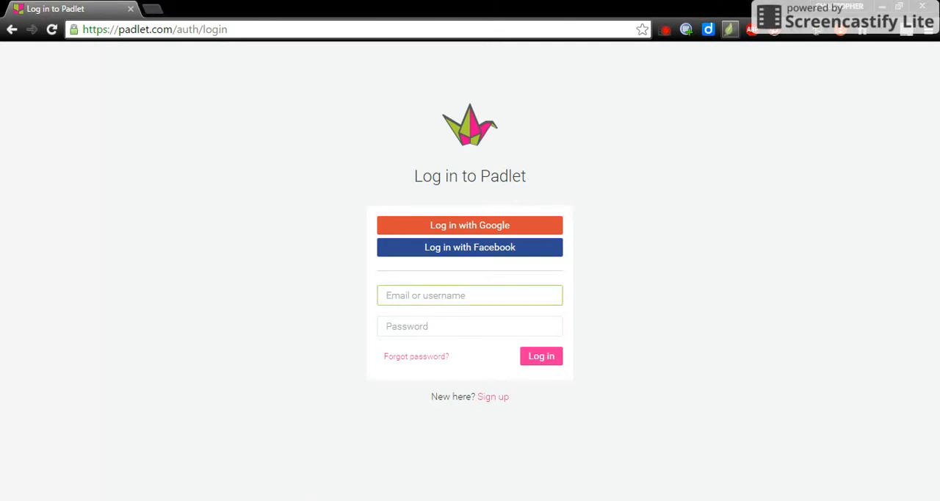
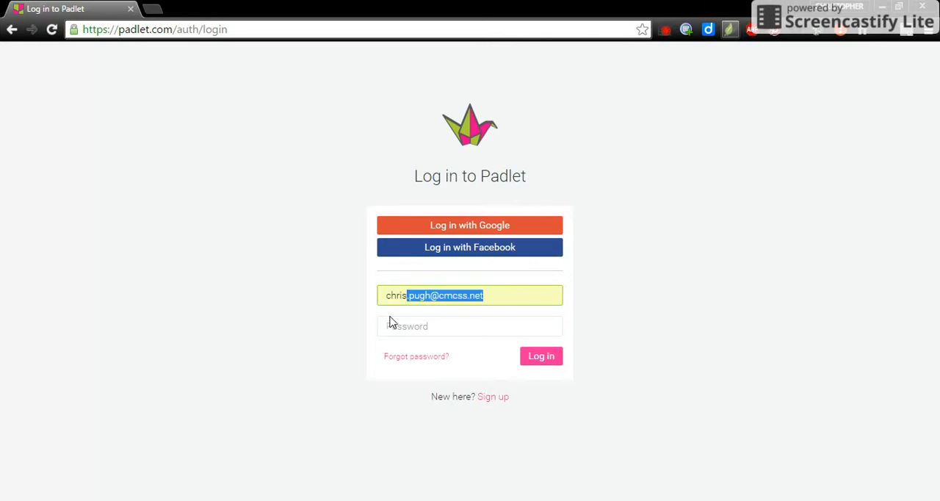
{"action": "key", "text": "Right"}
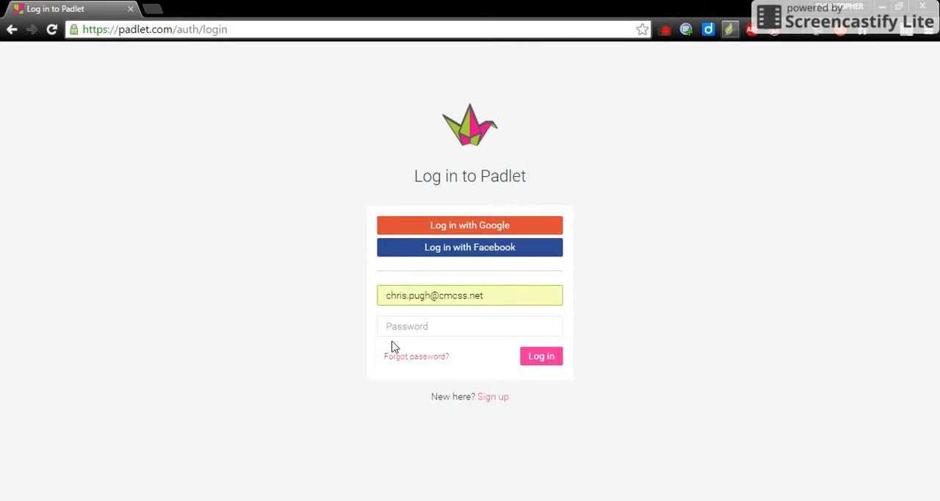
{"action": "key", "text": "Tab"}
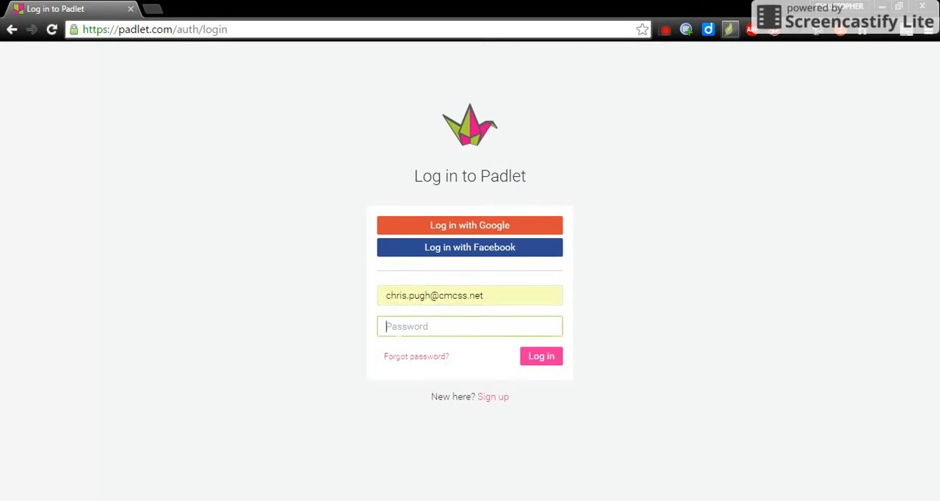
{"action": "type", "text": "••••••"}
{"action": "key", "text": "Return"}
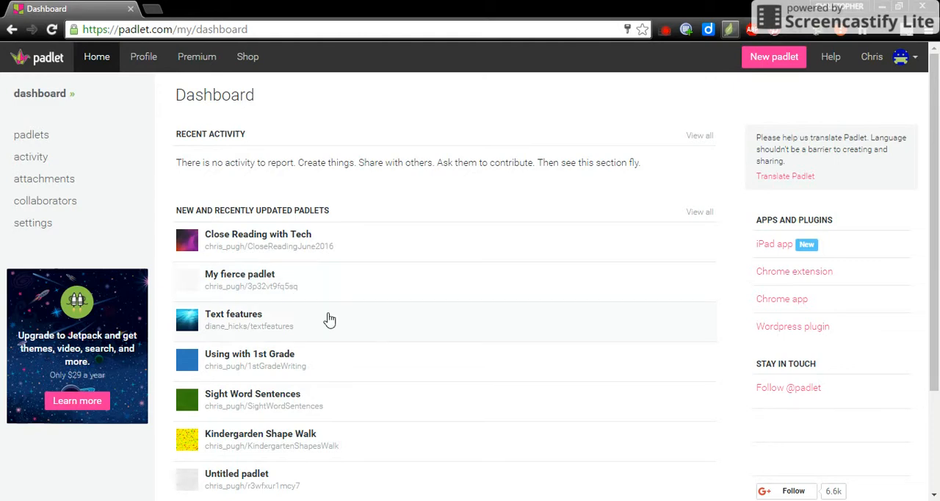
Step: Look through the recently updated padlets on the dashboard and create a new padlet
{"action": "scroll", "coordinate": [326, 317], "scroll_direction": "down", "scroll_amount": 1}
{"action": "scroll", "coordinate": [329, 319], "scroll_direction": "down", "scroll_amount": 1}
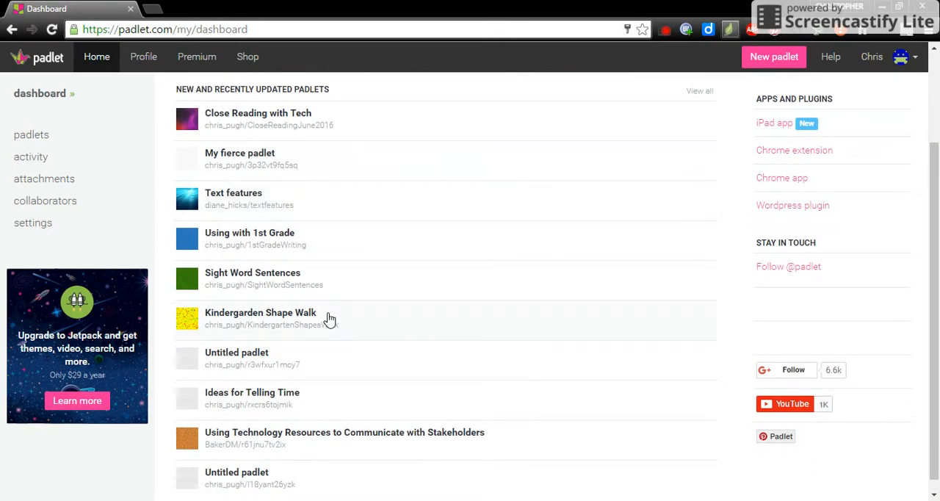
{"action": "scroll", "coordinate": [329, 319], "scroll_direction": "up", "scroll_amount": 2}
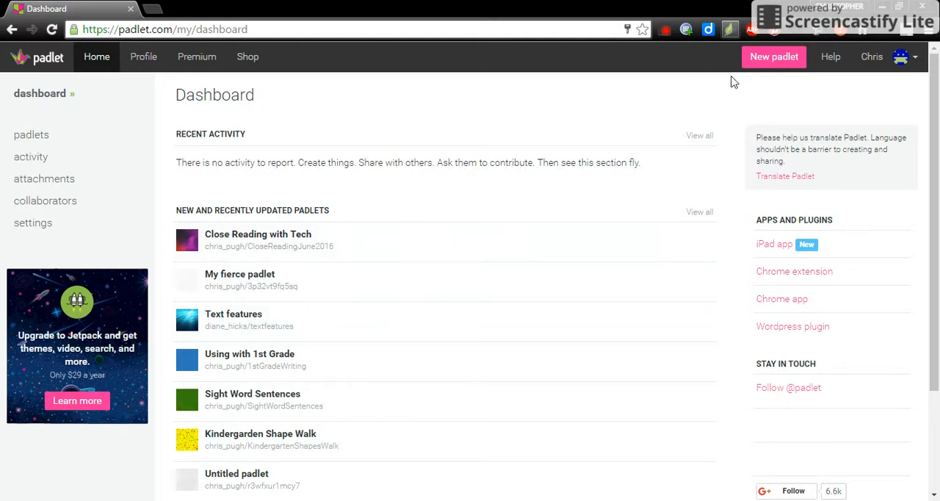
{"action": "left_click", "coordinate": [773, 57]}
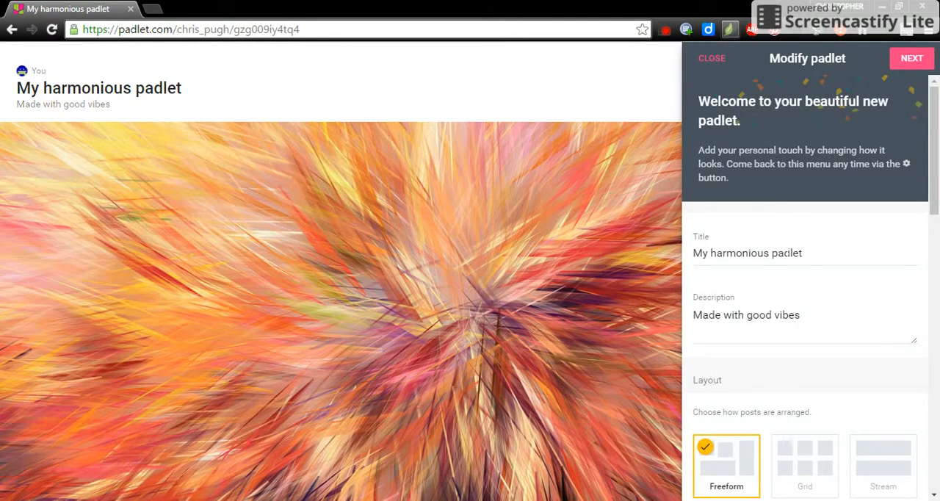
Step: Replace the new padlet's default title with "3rd Grade Class - Moon Phases"
{"action": "left_click", "coordinate": [810, 254]}
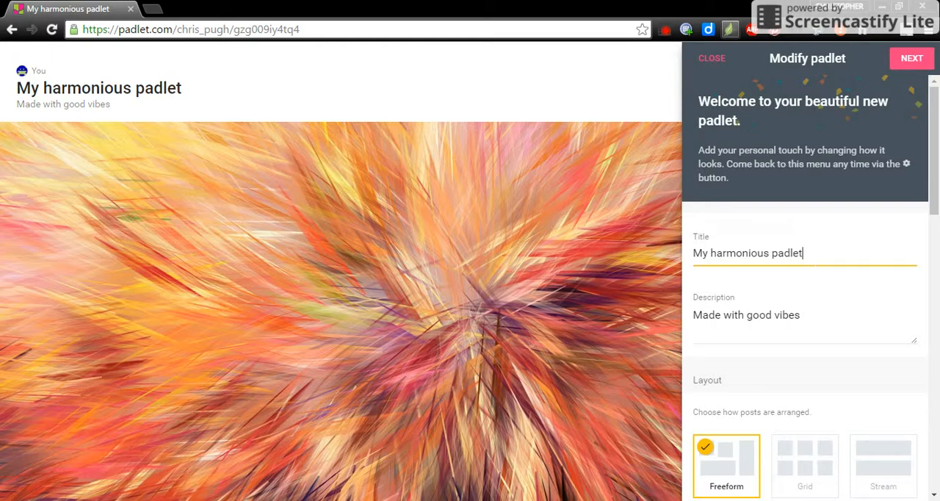
{"action": "key", "text": "BackSpace"}
{"action": "key", "text": "BackSpace"}
{"action": "key", "text": "BackSpace"}
{"action": "key", "text": "BackSpace"}
{"action": "key", "text": "BackSpace"}
{"action": "key", "text": "BackSpace"}
{"action": "key", "text": "BackSpace"}
{"action": "key", "text": "BackSpace"}
{"action": "key", "text": "BackSpace"}
{"action": "key", "text": "BackSpace"}
{"action": "key", "text": "BackSpace"}
{"action": "key", "text": "BackSpace"}
{"action": "key", "text": "BackSpace"}
{"action": "key", "text": "BackSpace"}
{"action": "key", "text": "BackSpace"}
{"action": "key", "text": "BackSpace"}
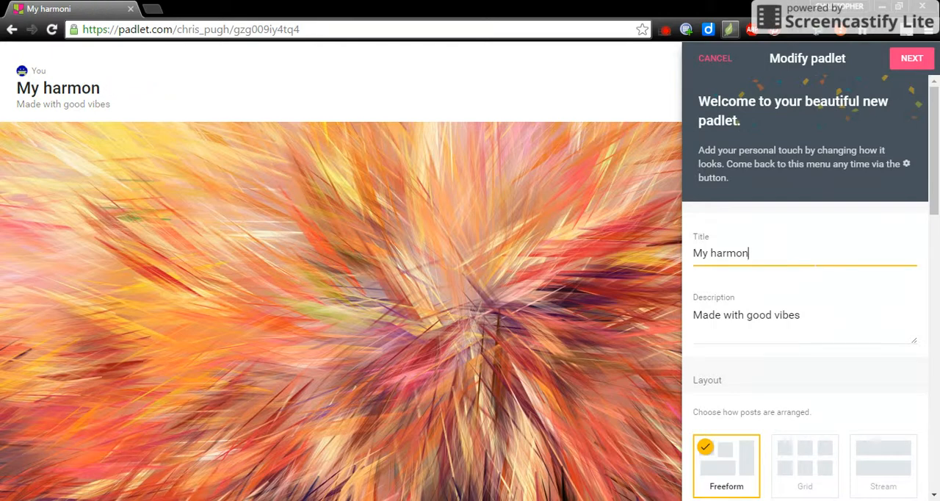
{"action": "key", "text": "BackSpace"}
{"action": "key", "text": "BackSpace"}
{"action": "key", "text": "BackSpace"}
{"action": "key", "text": "BackSpace"}
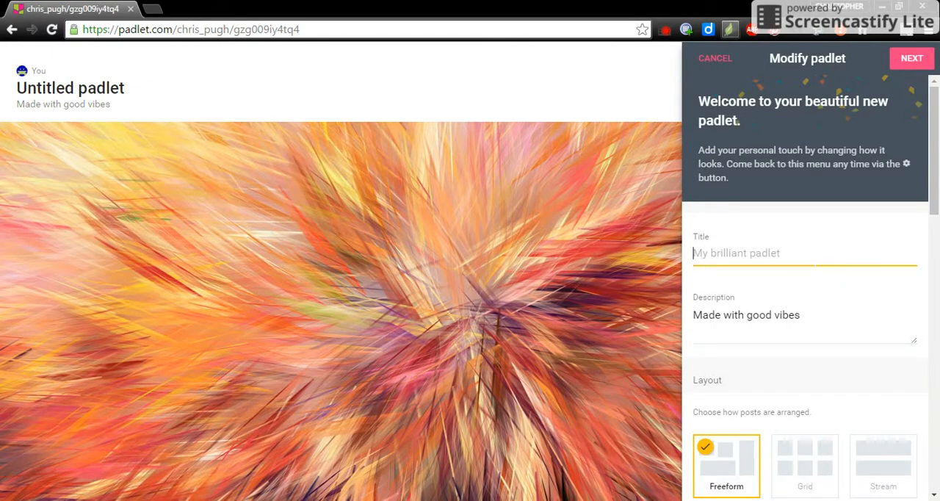
{"action": "type", "text": "3rd Gra"}
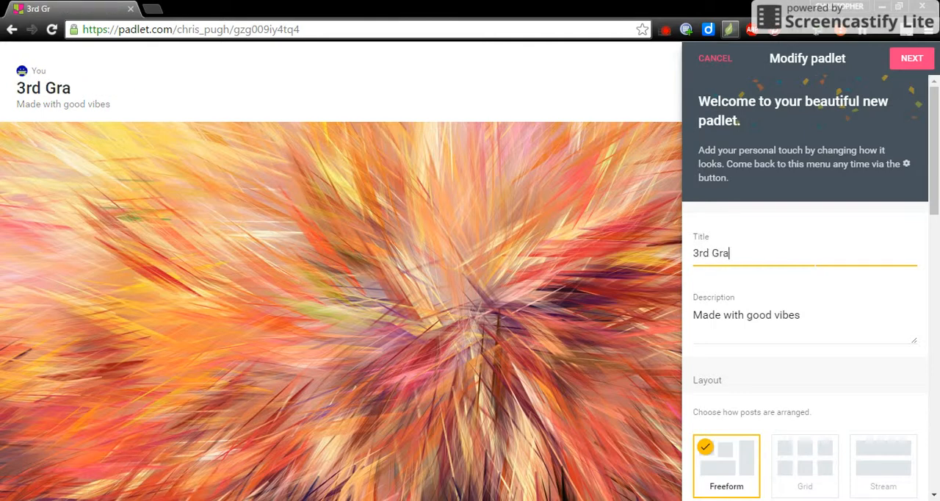
{"action": "type", "text": "de Class -"}
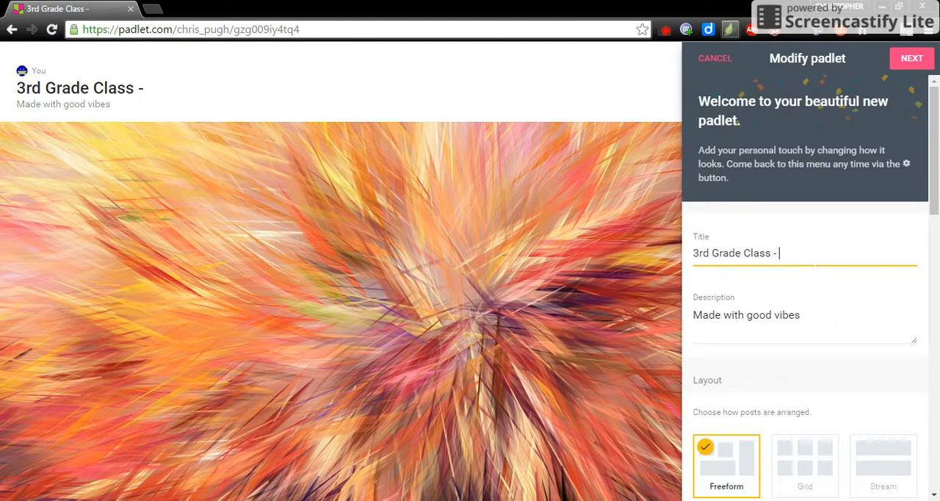
{"action": "type", "text": "Moo"}
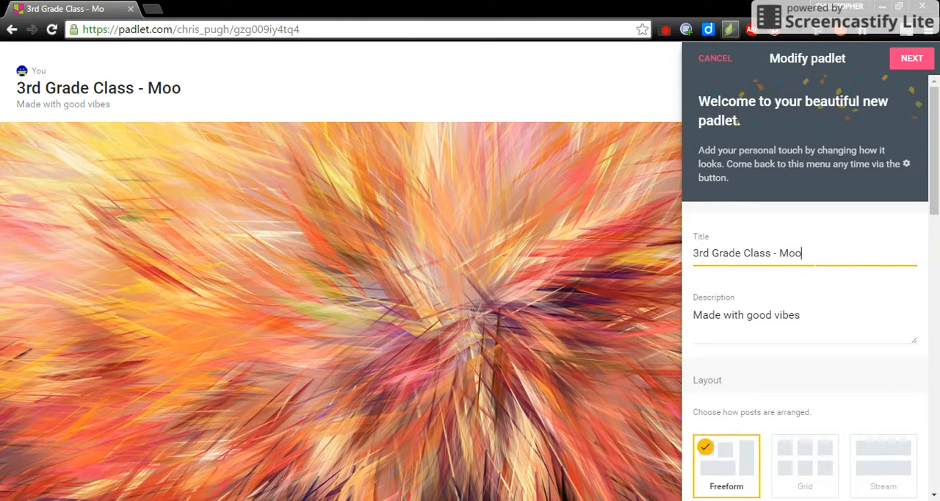
{"action": "type", "text": "n Phases"}
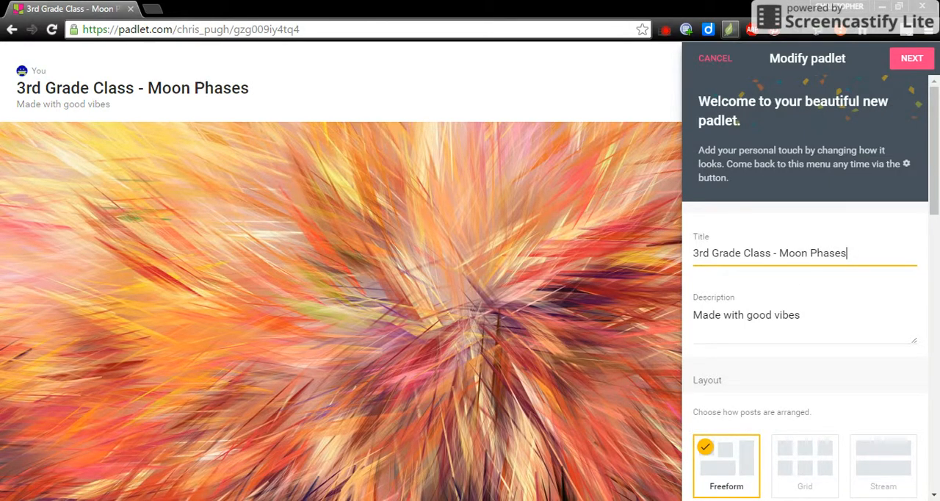
Step: Replace the padlet's default description with "This is where my guiding question can go."
{"action": "left_click", "coordinate": [800, 315]}
{"action": "key", "text": "BackSpace"}
{"action": "key", "text": "BackSpace"}
{"action": "key", "text": "BackSpace"}
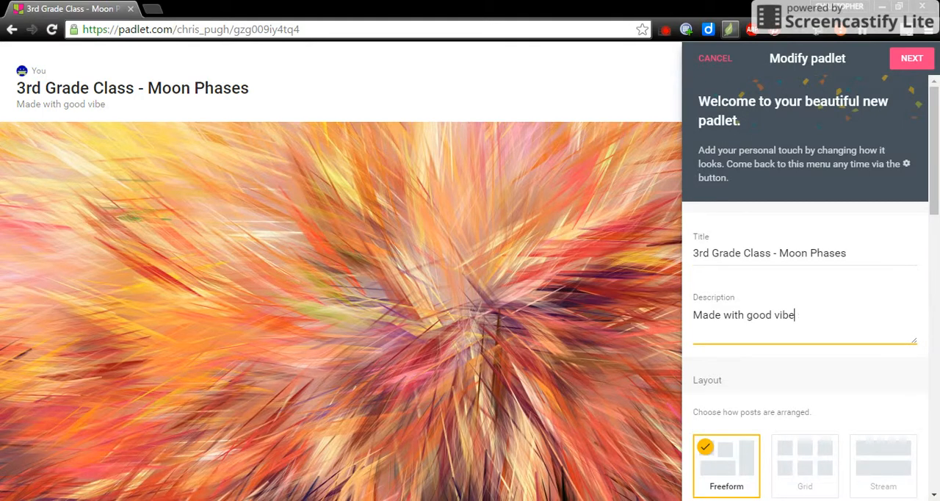
{"action": "key", "text": "BackSpace"}
{"action": "key", "text": "BackSpace"}
{"action": "key", "text": "BackSpace"}
{"action": "key", "text": "BackSpace"}
{"action": "key", "text": "BackSpace"}
{"action": "key", "text": "BackSpace"}
{"action": "key", "text": "BackSpace"}
{"action": "key", "text": "BackSpace"}
{"action": "key", "text": "BackSpace"}
{"action": "key", "text": "BackSpace"}
{"action": "key", "text": "BackSpace"}
{"action": "key", "text": "BackSpace"}
{"action": "key", "text": "BackSpace"}
{"action": "key", "text": "BackSpace"}
{"action": "key", "text": "BackSpace"}
{"action": "key", "text": "BackSpace"}
{"action": "key", "text": "BackSpace"}
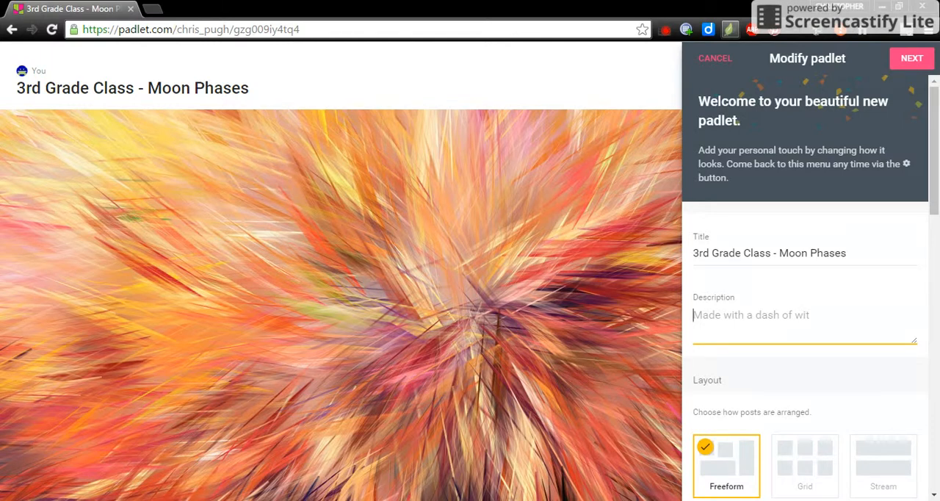
{"action": "type", "text": "ths"}
{"action": "key", "text": "BackSpace"}
{"action": "key", "text": "BackSpace"}
{"action": "key", "text": "BackSpace"}
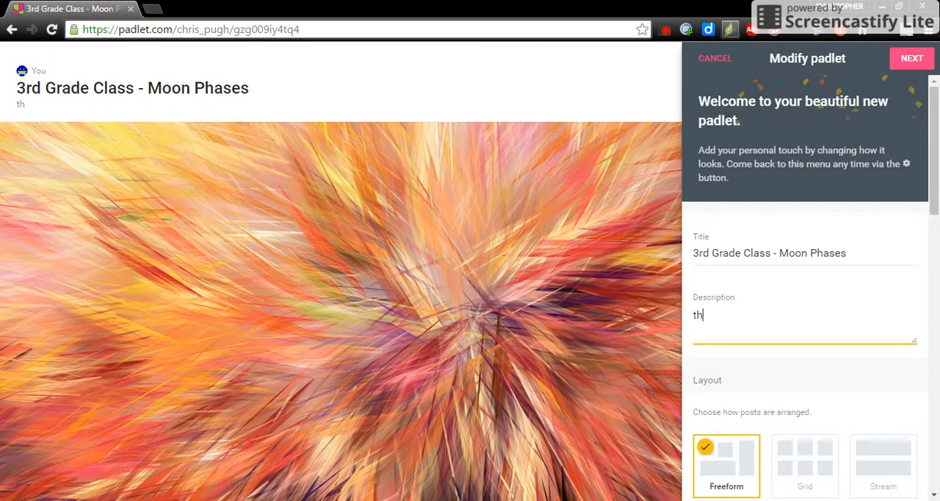
{"action": "type", "text": "This is whwere"}
{"action": "key", "text": "BackSpace"}
{"action": "key", "text": "BackSpace"}
{"action": "key", "text": "BackSpace"}
{"action": "key", "text": "BackSpace"}
{"action": "type", "text": "ere "}
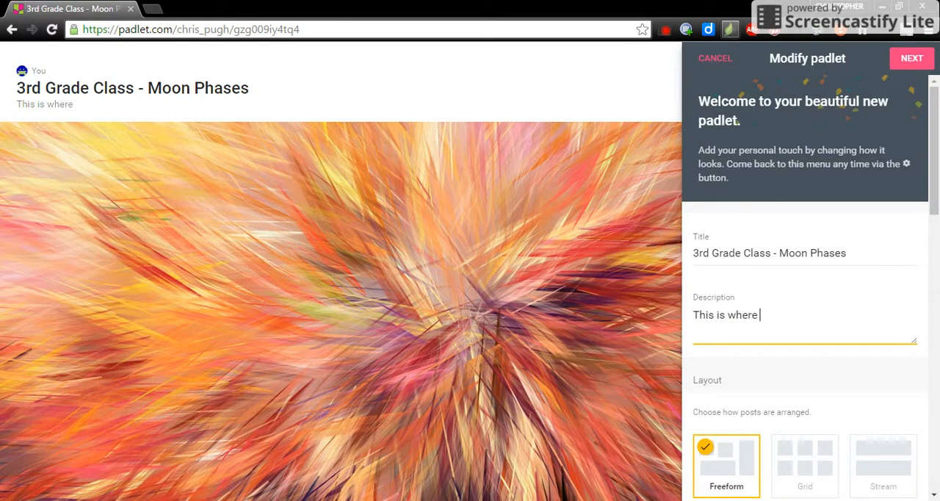
{"action": "type", "text": "my guiding quesito"}
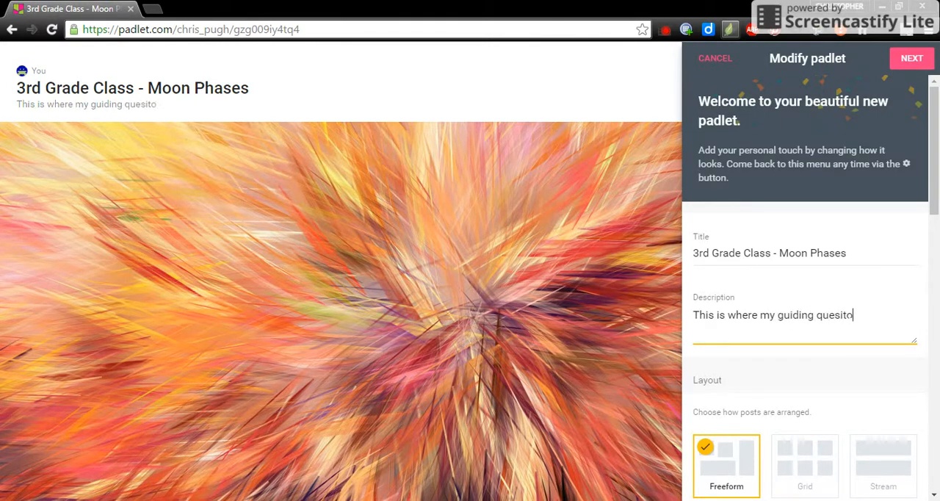
{"action": "type", "text": "n can go."}
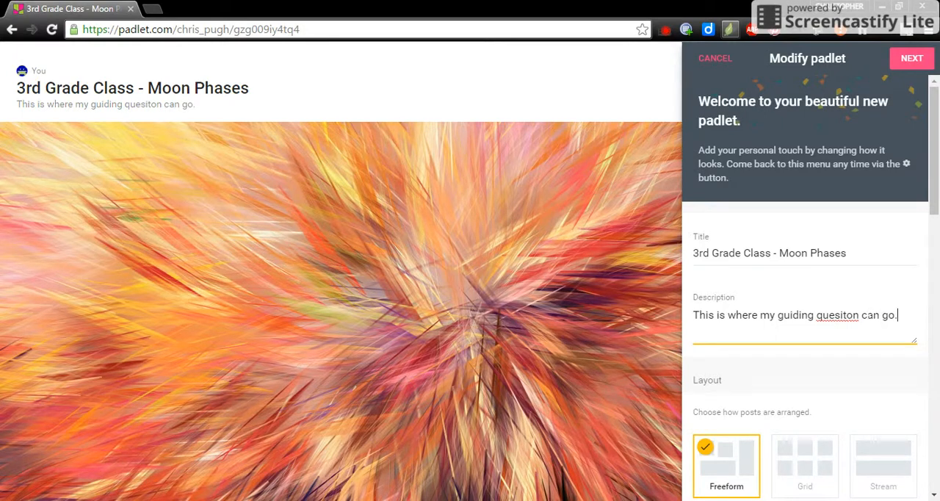
{"action": "key", "text": "BackSpace"}
{"action": "key", "text": "BackSpace"}
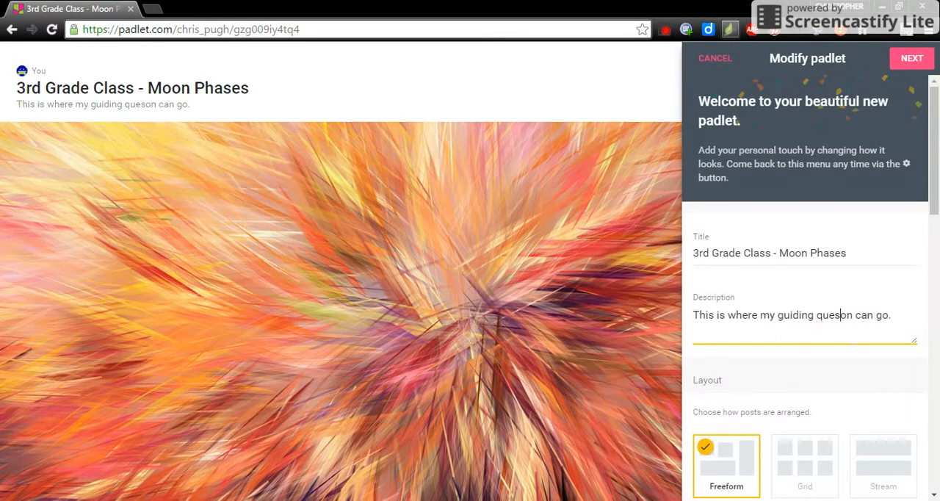
{"action": "type", "text": "ti"}
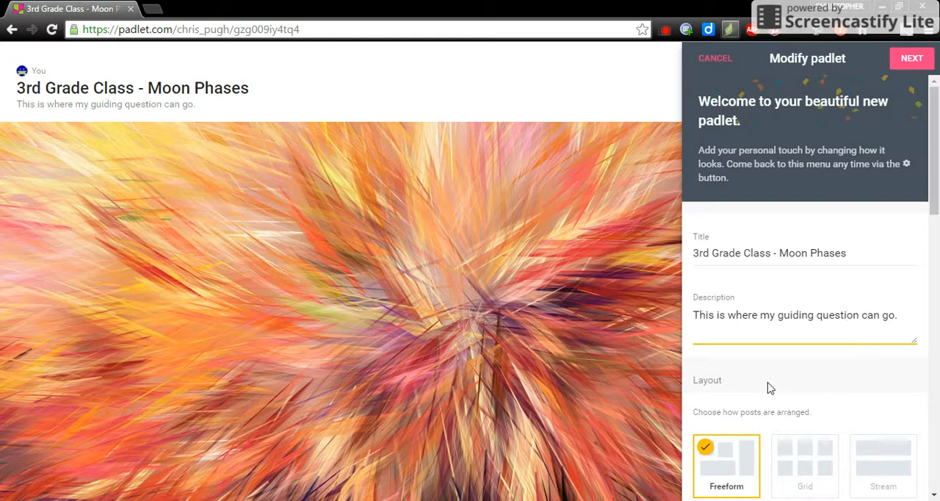
Step: Try the Grid and Stream arrangements for the posts and set the padlet's layout to Grid
{"action": "scroll", "coordinate": [767, 388], "scroll_direction": "down", "scroll_amount": 2}
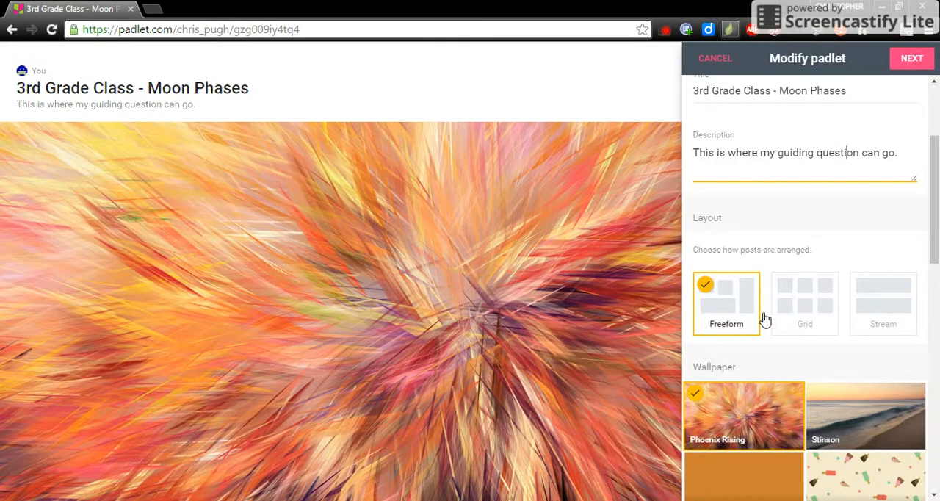
{"action": "left_click", "coordinate": [804, 293]}
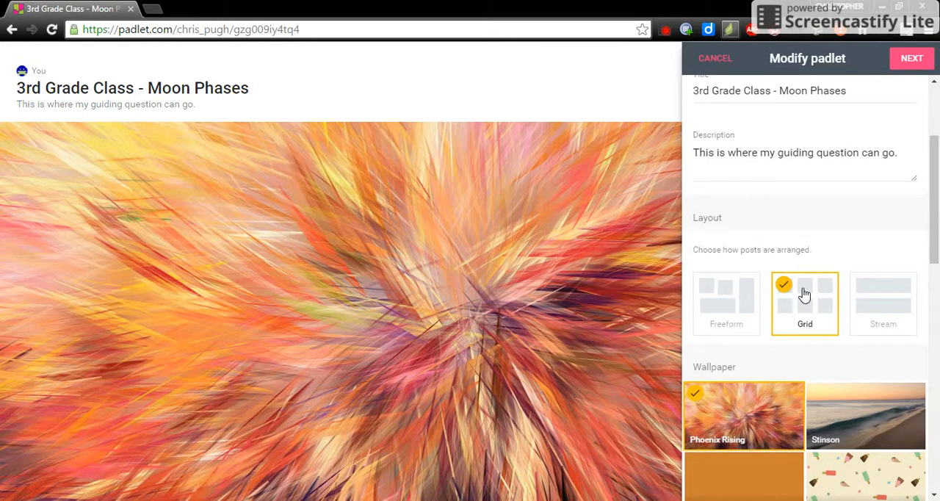
{"action": "left_click", "coordinate": [870, 307]}
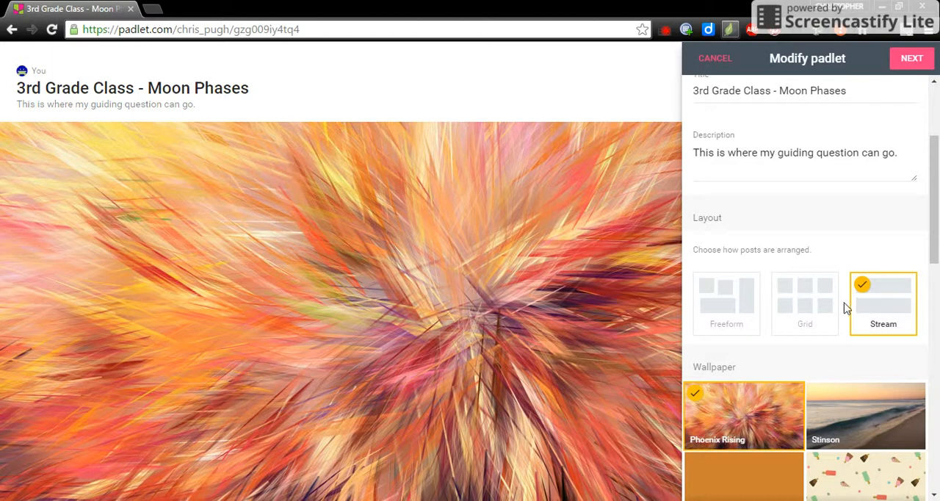
{"action": "left_click", "coordinate": [821, 308]}
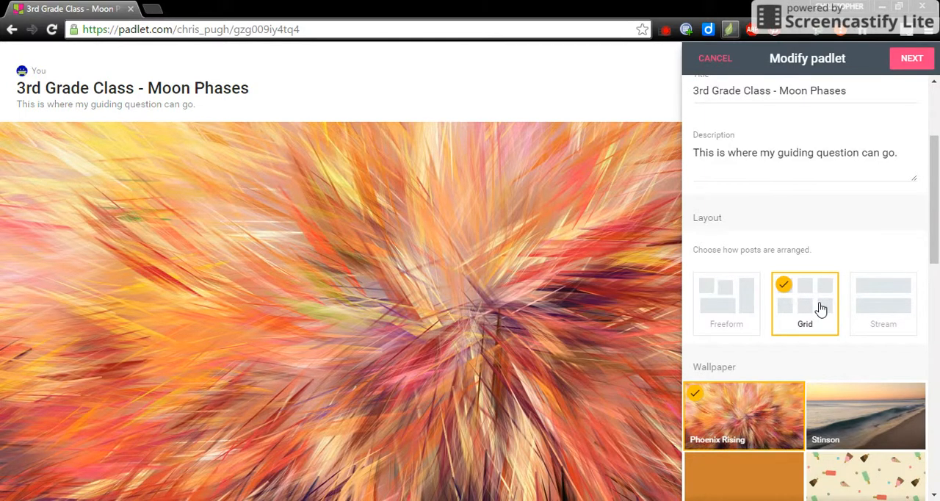
Step: Set the padlet's wallpaper to Grass from the full wallpaper gallery and return to the padlet's settings
{"action": "scroll", "coordinate": [821, 308], "scroll_direction": "down", "scroll_amount": 2}
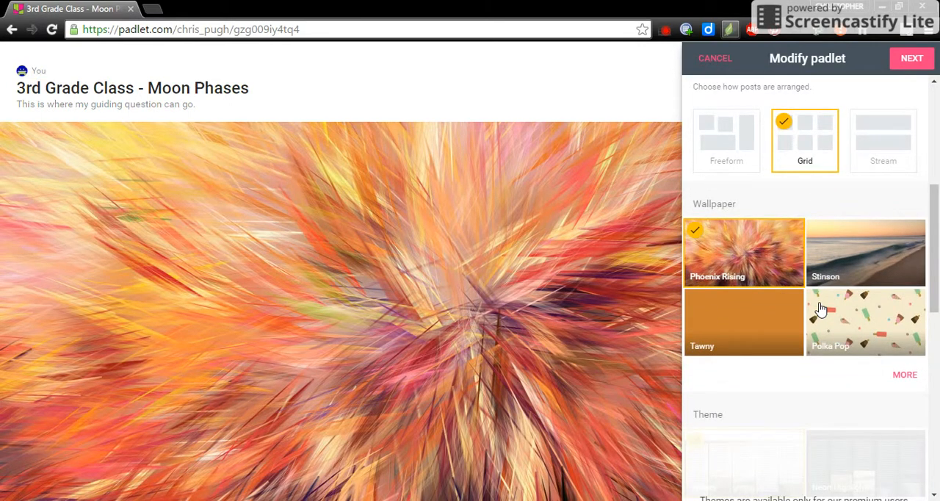
{"action": "left_click", "coordinate": [910, 376]}
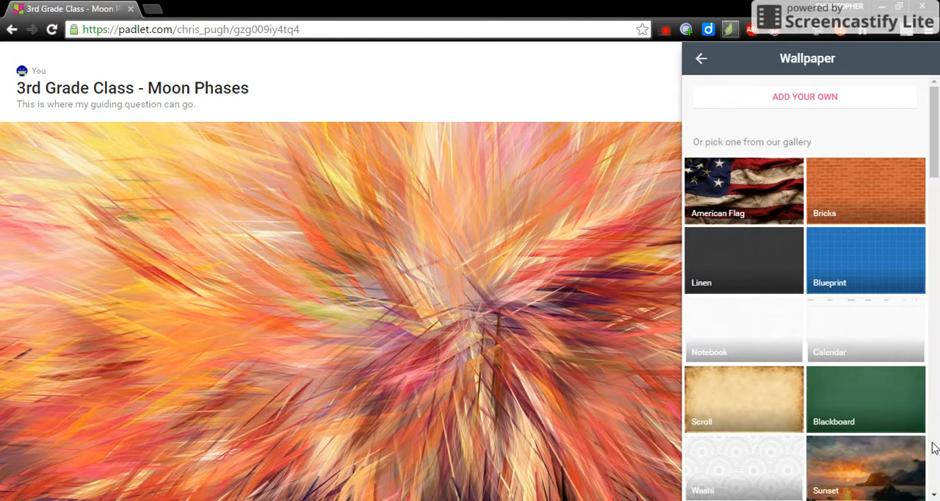
{"action": "scroll", "coordinate": [934, 448], "scroll_direction": "down", "scroll_amount": 5}
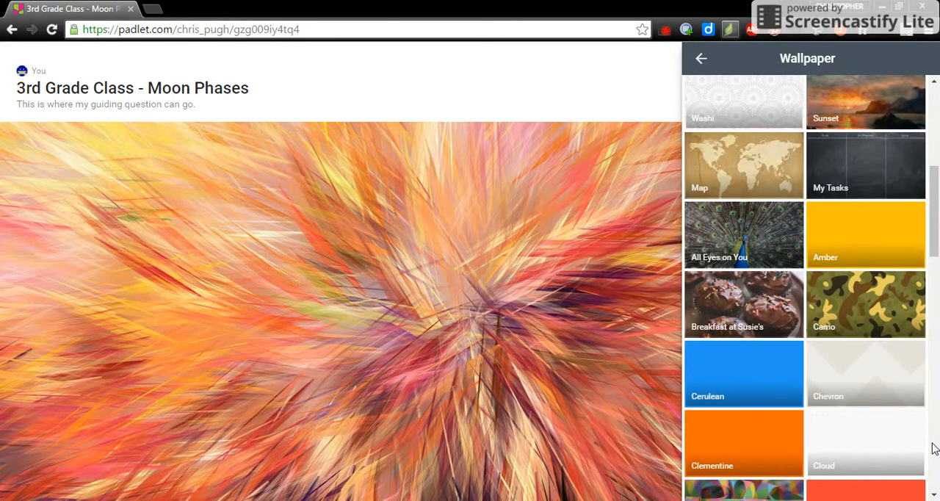
{"action": "scroll", "coordinate": [934, 448], "scroll_direction": "down", "scroll_amount": 5}
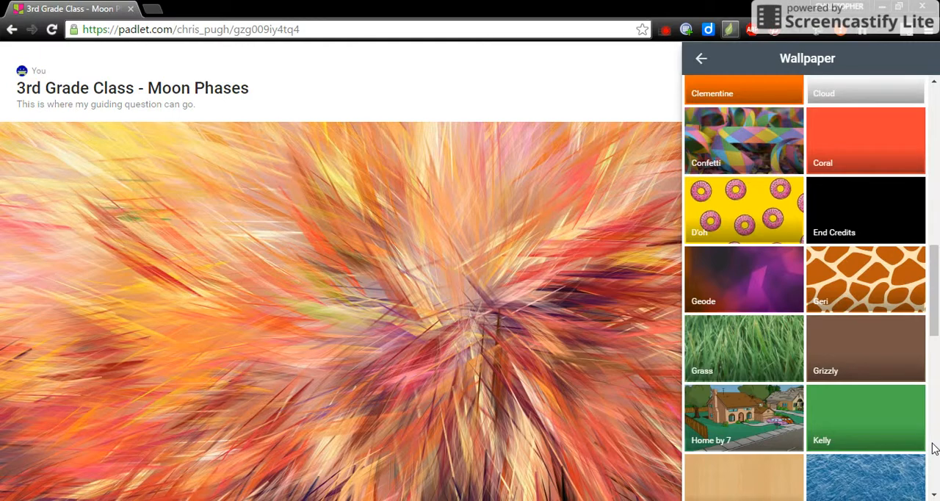
{"action": "left_click", "coordinate": [782, 351]}
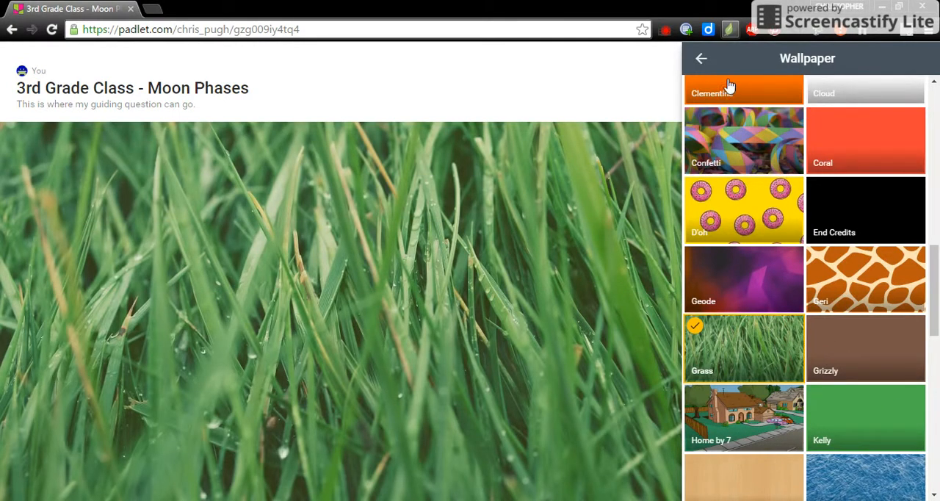
{"action": "left_click", "coordinate": [703, 61]}
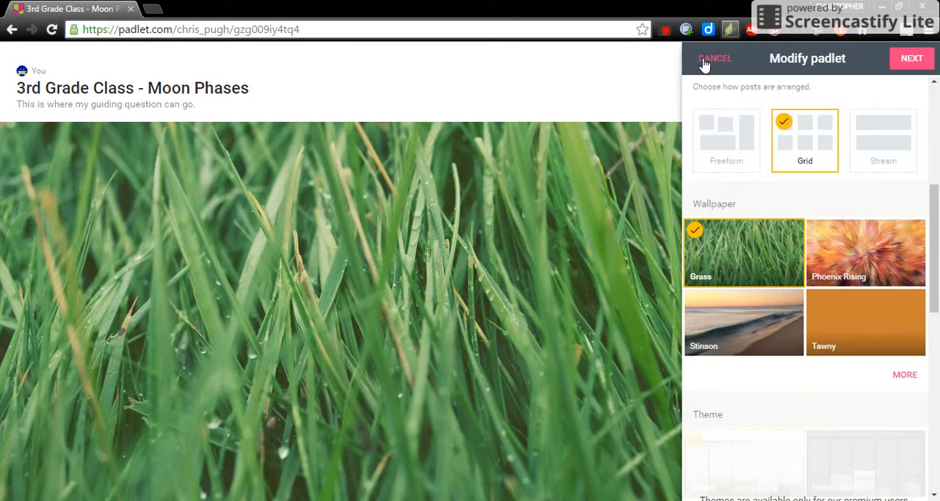
Step: Set the padlet's icon to the orange buildings from the full icon gallery and return to the padlet's settings
{"action": "scroll", "coordinate": [778, 397], "scroll_direction": "down", "scroll_amount": 2}
{"action": "scroll", "coordinate": [778, 397], "scroll_direction": "down", "scroll_amount": 4}
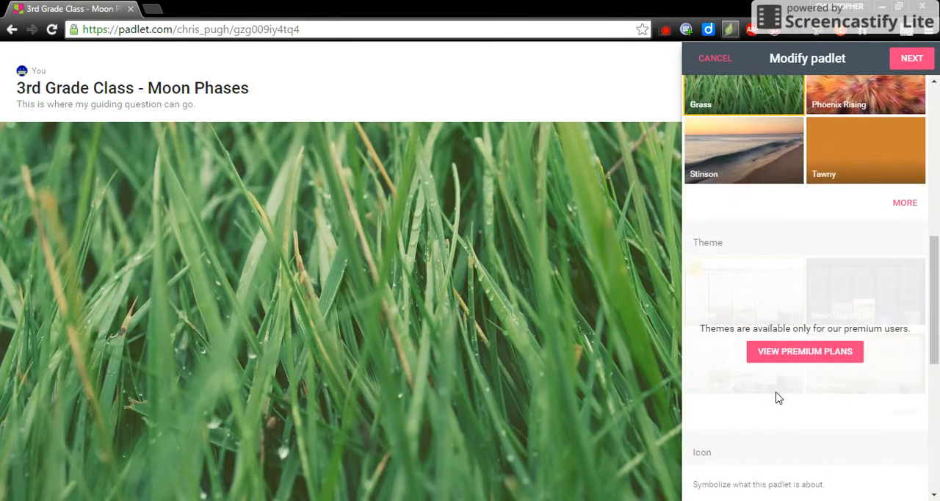
{"action": "scroll", "coordinate": [776, 397], "scroll_direction": "down", "scroll_amount": 1}
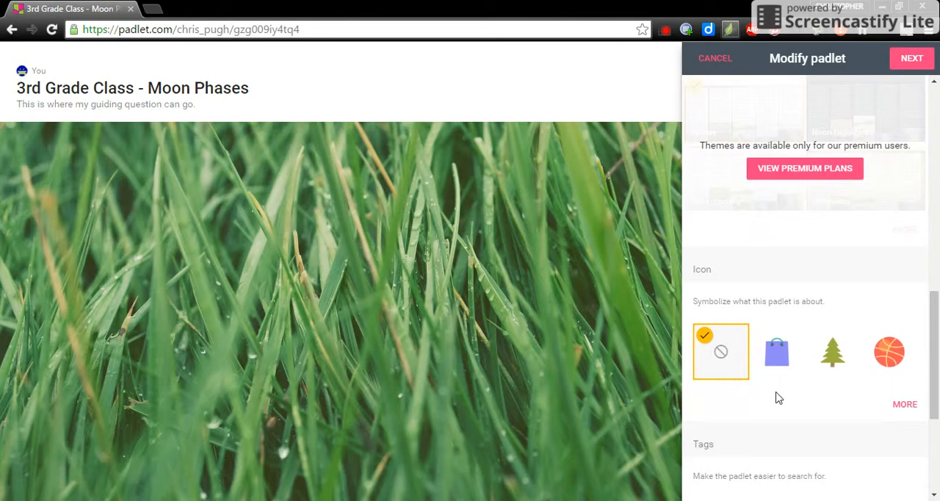
{"action": "left_click", "coordinate": [906, 380]}
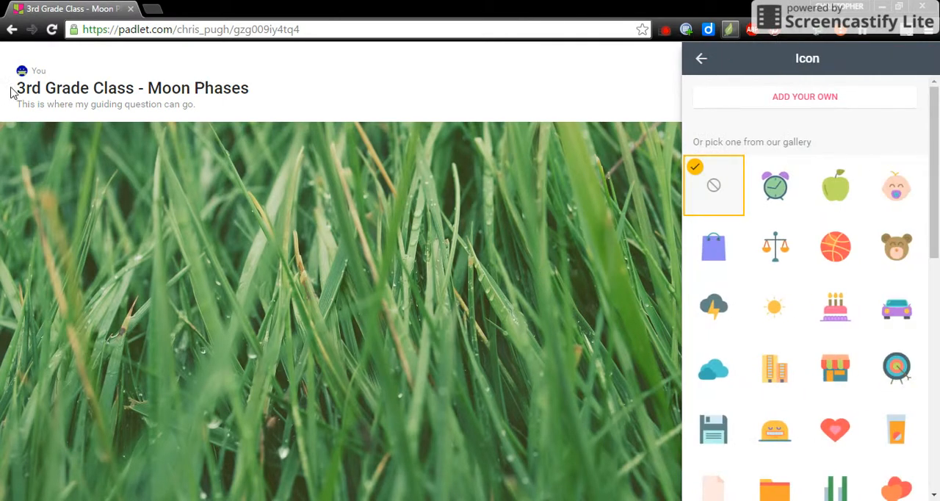
{"action": "left_click", "coordinate": [774, 373]}
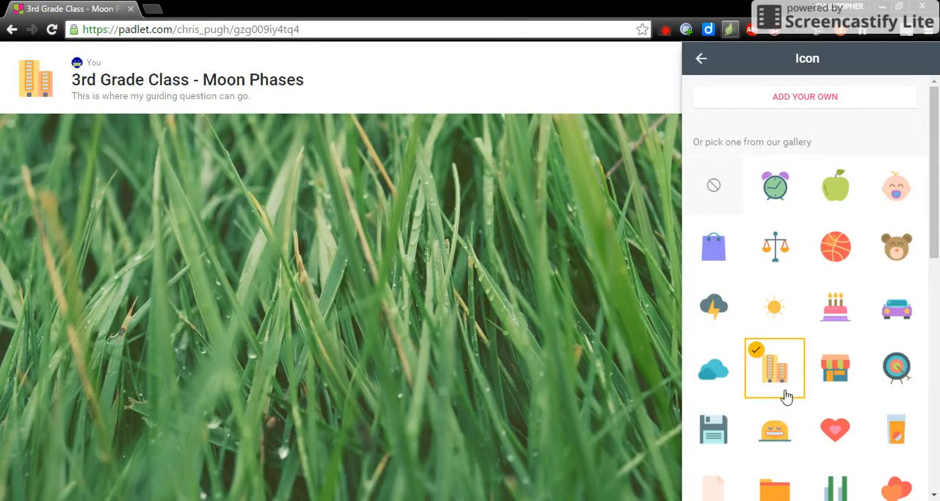
{"action": "left_click", "coordinate": [703, 65]}
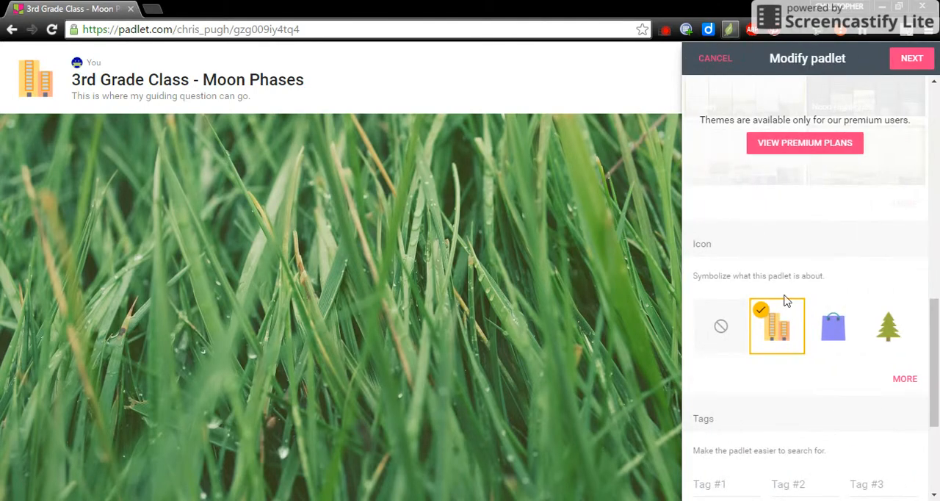
Step: Replace the custom ending of the padlet's address with "3rdGradeMoonPhases"
{"action": "scroll", "coordinate": [814, 348], "scroll_direction": "down", "scroll_amount": 1}
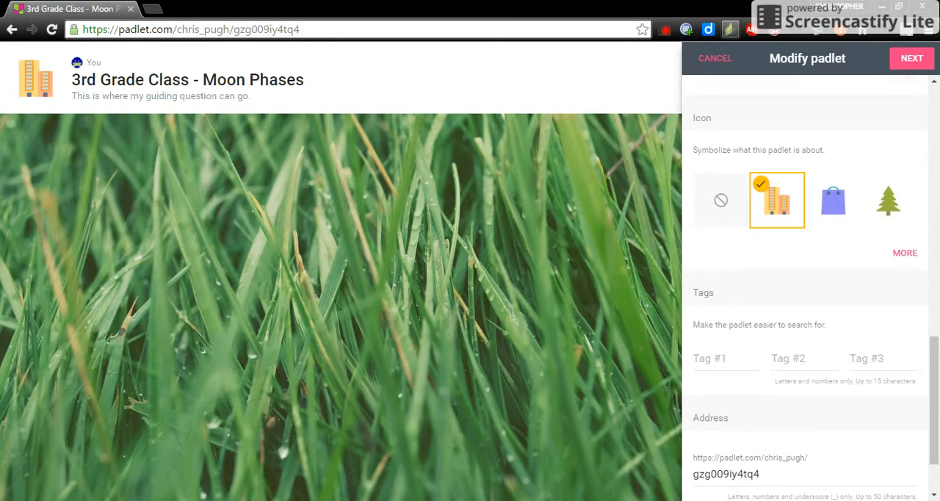
{"action": "scroll", "coordinate": [818, 392], "scroll_direction": "down", "scroll_amount": 1}
{"action": "left_click", "coordinate": [808, 394]}
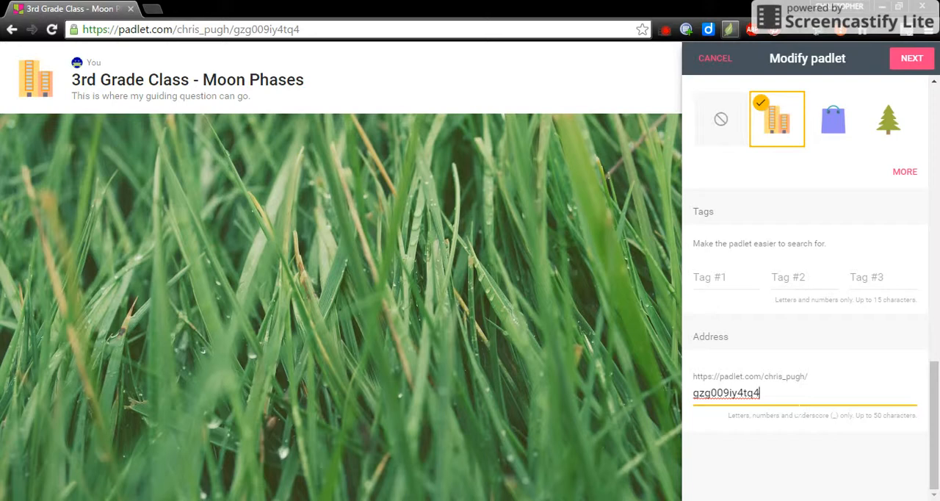
{"action": "key", "text": "BackSpace"}
{"action": "key", "text": "BackSpace"}
{"action": "key", "text": "BackSpace"}
{"action": "key", "text": "BackSpace"}
{"action": "key", "text": "BackSpace"}
{"action": "key", "text": "BackSpace"}
{"action": "key", "text": "BackSpace"}
{"action": "key", "text": "BackSpace"}
{"action": "key", "text": "BackSpace"}
{"action": "key", "text": "BackSpace"}
{"action": "key", "text": "BackSpace"}
{"action": "key", "text": "BackSpace"}
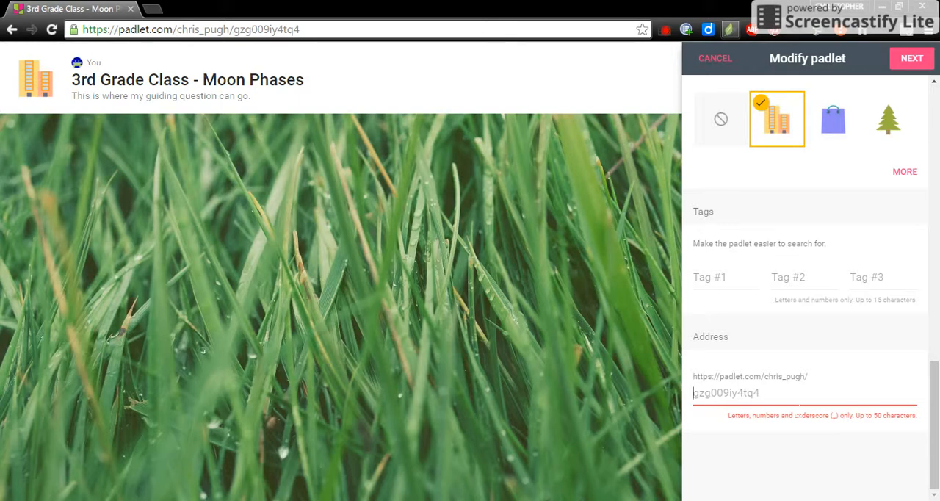
{"action": "type", "text": "3"}
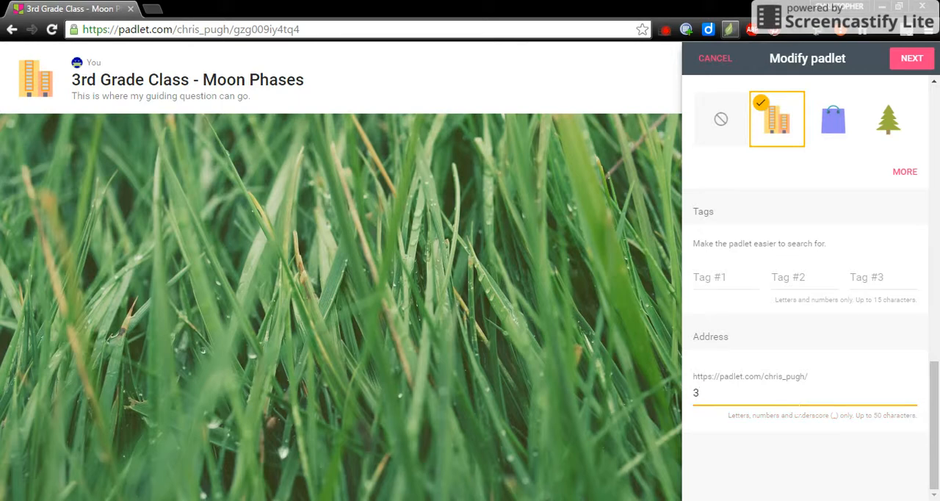
{"action": "type", "text": "rdGradeMoonPhases"}
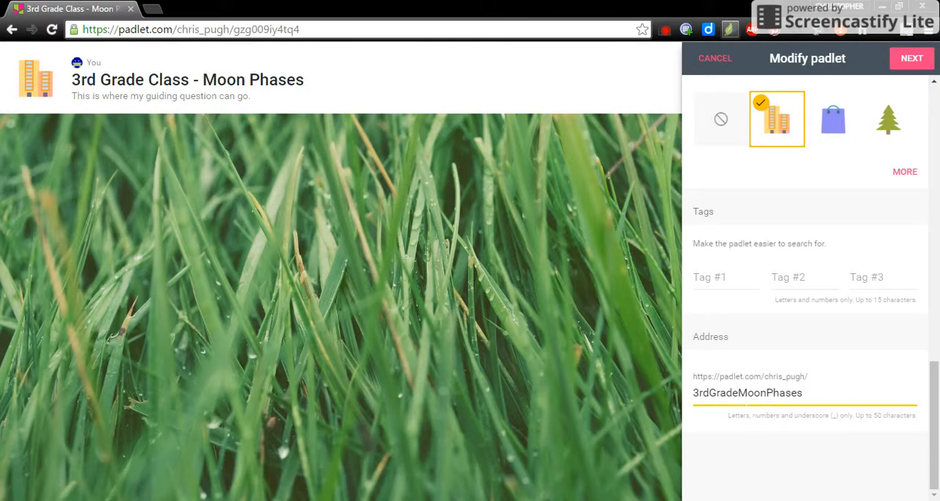
Step: Change the custom ending of the padlet's address to "MoonPhases" and continue to the People & Privacy settings
{"action": "key", "text": "BackSpace"}
{"action": "key", "text": "BackSpace"}
{"action": "key", "text": "BackSpace"}
{"action": "key", "text": "BackSpace"}
{"action": "key", "text": "BackSpace"}
{"action": "key", "text": "BackSpace"}
{"action": "key", "text": "BackSpace"}
{"action": "key", "text": "BackSpace"}
{"action": "key", "text": "BackSpace"}
{"action": "key", "text": "BackSpace"}
{"action": "key", "text": "BackSpace"}
{"action": "key", "text": "BackSpace"}
{"action": "key", "text": "BackSpace"}
{"action": "key", "text": "BackSpace"}
{"action": "key", "text": "BackSpace"}
{"action": "key", "text": "BackSpace"}
{"action": "key", "text": "BackSpace"}
{"action": "key", "text": "BackSpace"}
{"action": "type", "text": "M"}
{"action": "key", "text": "BackSpace"}
{"action": "type", "text": "Moon"}
{"action": "key", "text": "BackSpace"}
{"action": "type", "text": "Ph"}
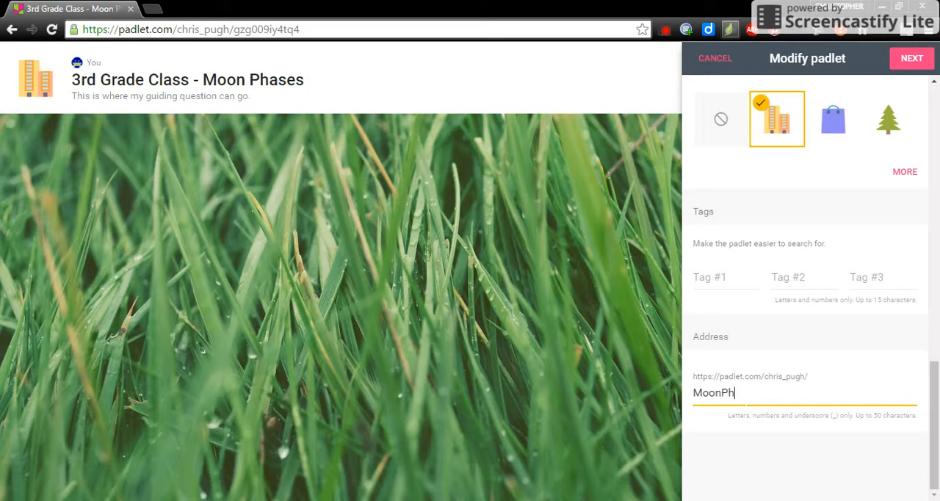
{"action": "type", "text": "ases"}
{"action": "left_click", "coordinate": [914, 62]}
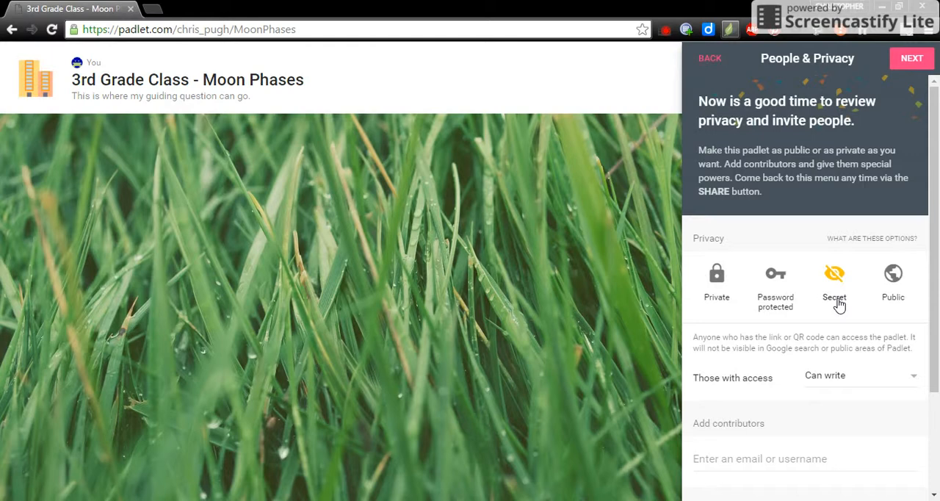
Step: Try the Password protected, Private and Public privacy options for the padlet and set its privacy back to Secret
{"action": "left_click", "coordinate": [782, 282]}
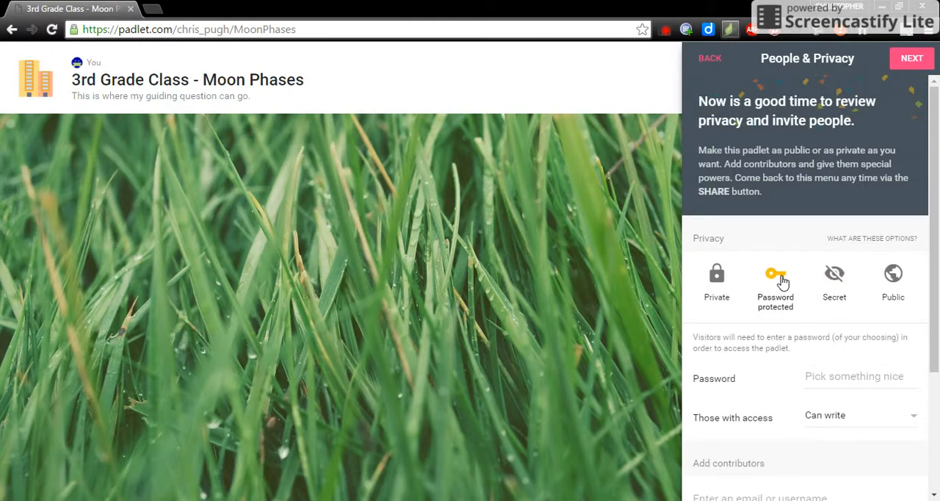
{"action": "left_click", "coordinate": [809, 376]}
{"action": "left_click", "coordinate": [718, 282]}
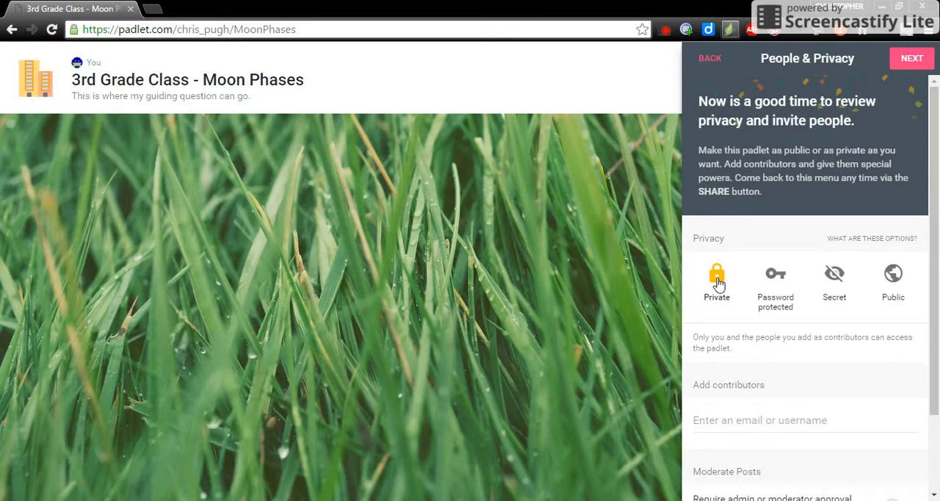
{"action": "left_click", "coordinate": [782, 279]}
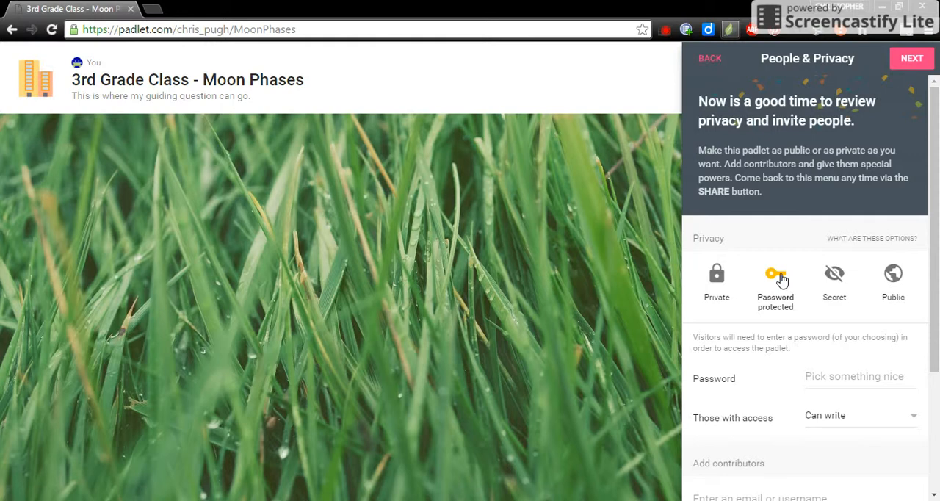
{"action": "left_click", "coordinate": [834, 274]}
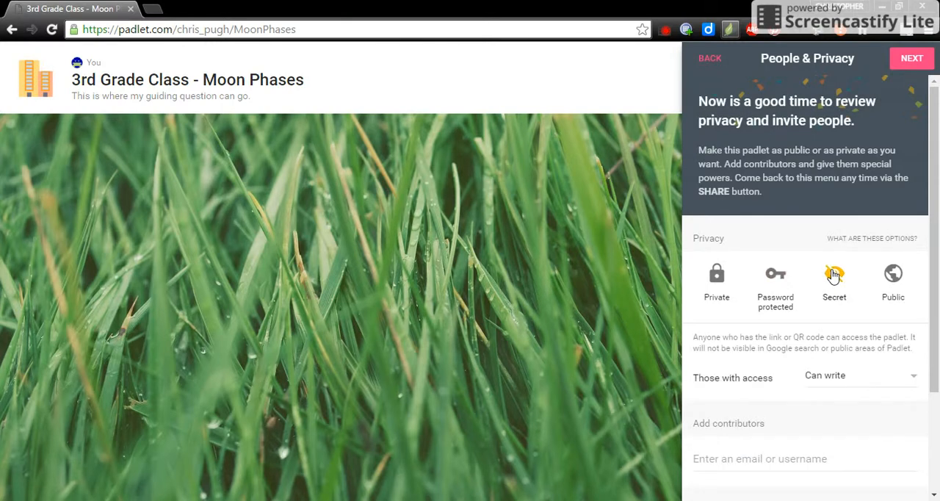
{"action": "left_click", "coordinate": [899, 281]}
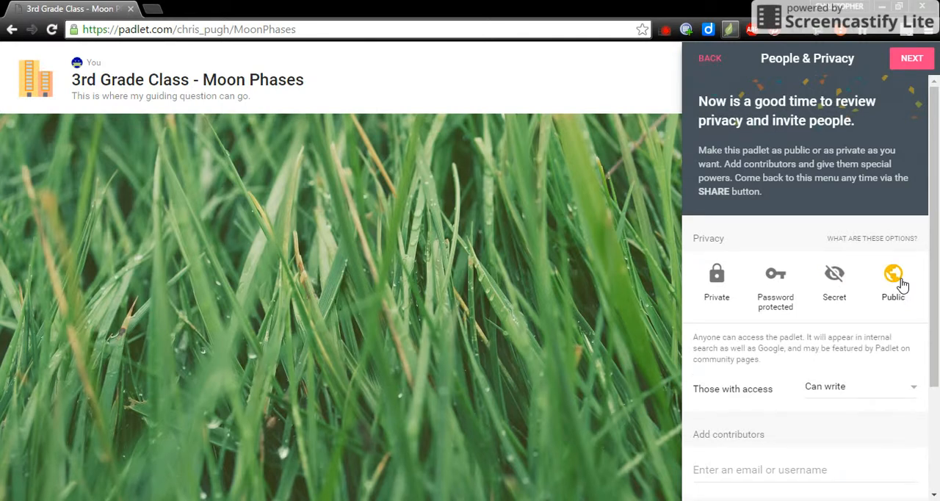
{"action": "left_click", "coordinate": [839, 278]}
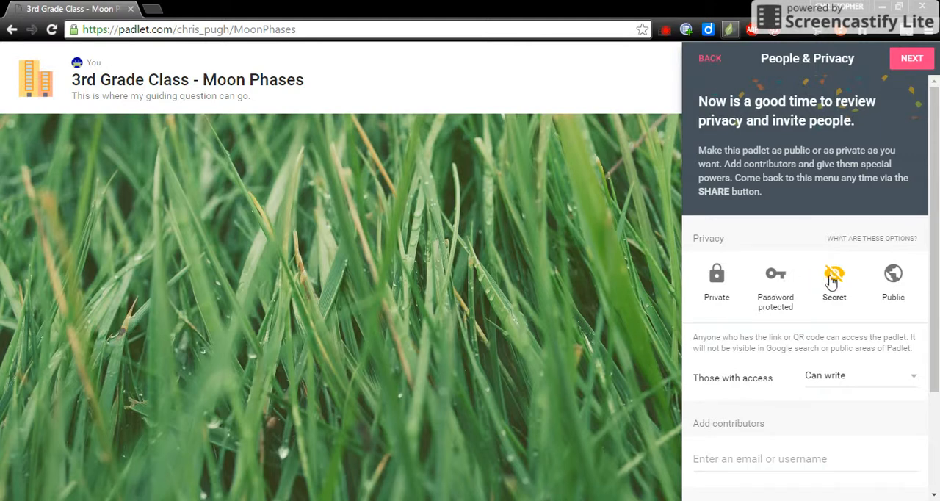
Step: Keep "Can write" as the permission for those with access and finish the padlet's setup to start posting
{"action": "left_click", "coordinate": [869, 382]}
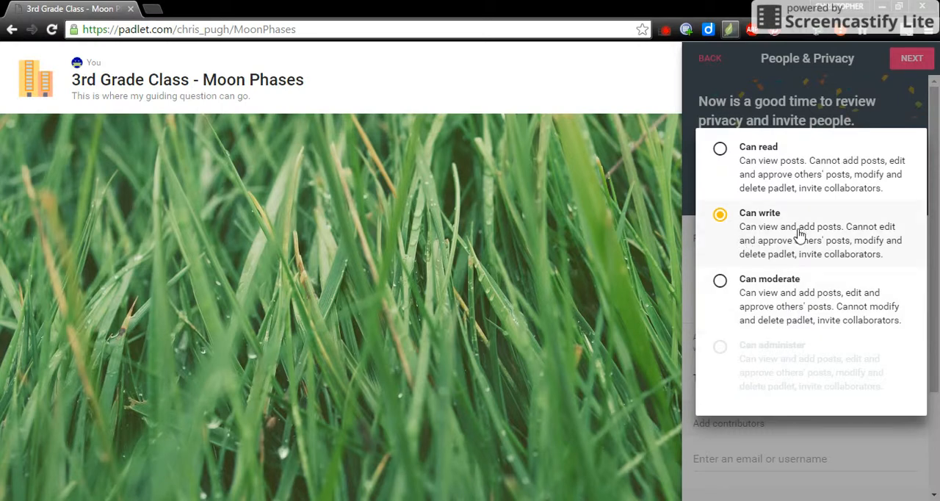
{"action": "left_click", "coordinate": [705, 223]}
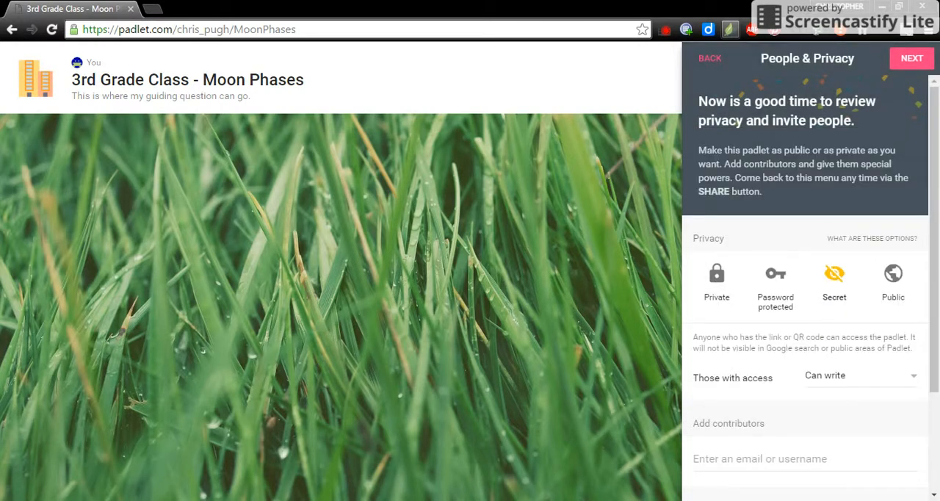
{"action": "scroll", "coordinate": [720, 293], "scroll_direction": "down", "scroll_amount": 1}
{"action": "scroll", "coordinate": [805, 294], "scroll_direction": "down", "scroll_amount": 1}
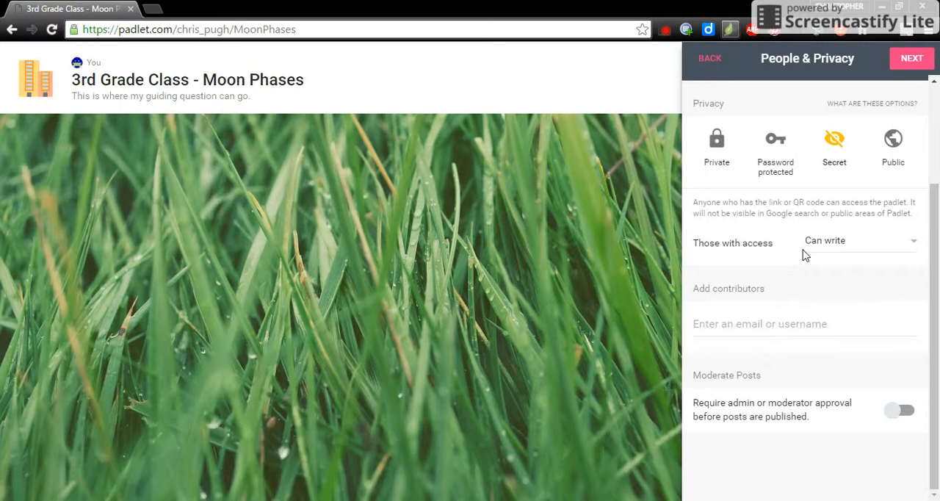
{"action": "left_click", "coordinate": [911, 58]}
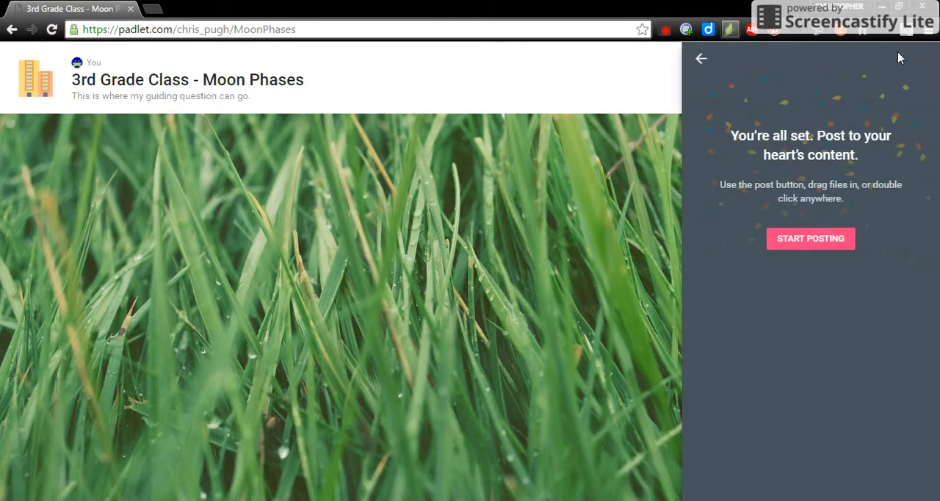
{"action": "left_click", "coordinate": [812, 239]}
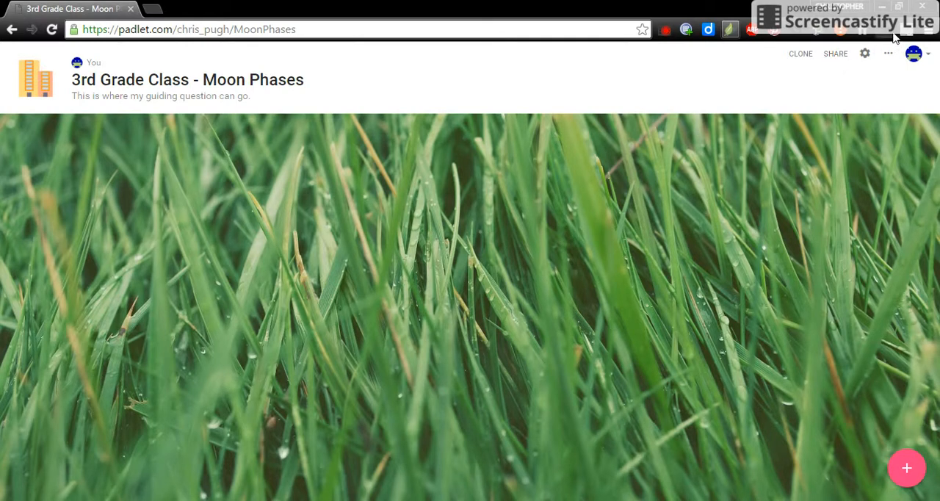
Step: Review the padlet's privacy and sharing options, and view its printable QR code in a separate tab before closing that tab
{"action": "left_click", "coordinate": [840, 63]}
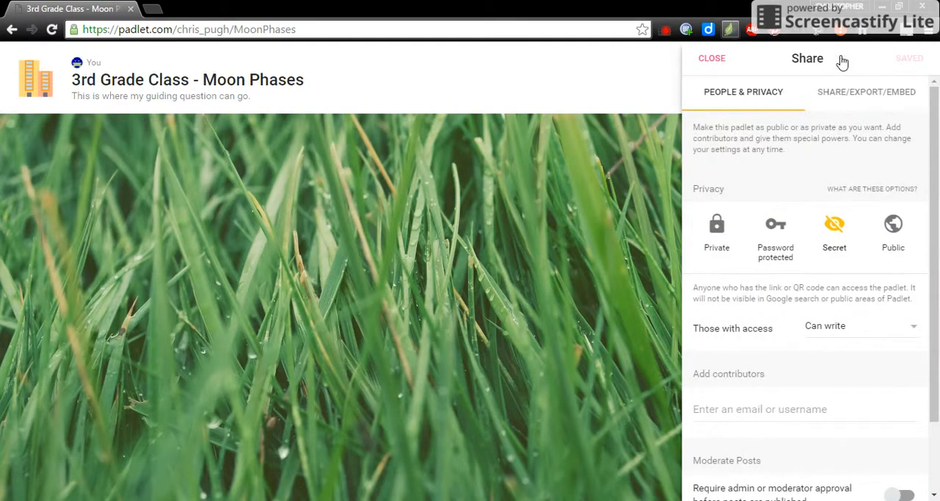
{"action": "scroll", "coordinate": [814, 215], "scroll_direction": "down", "scroll_amount": 1}
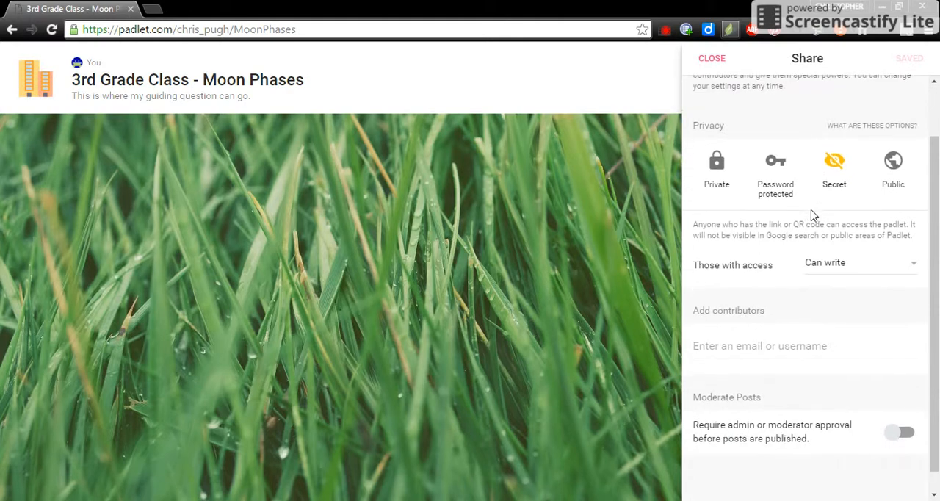
{"action": "scroll", "coordinate": [813, 215], "scroll_direction": "up", "scroll_amount": 1}
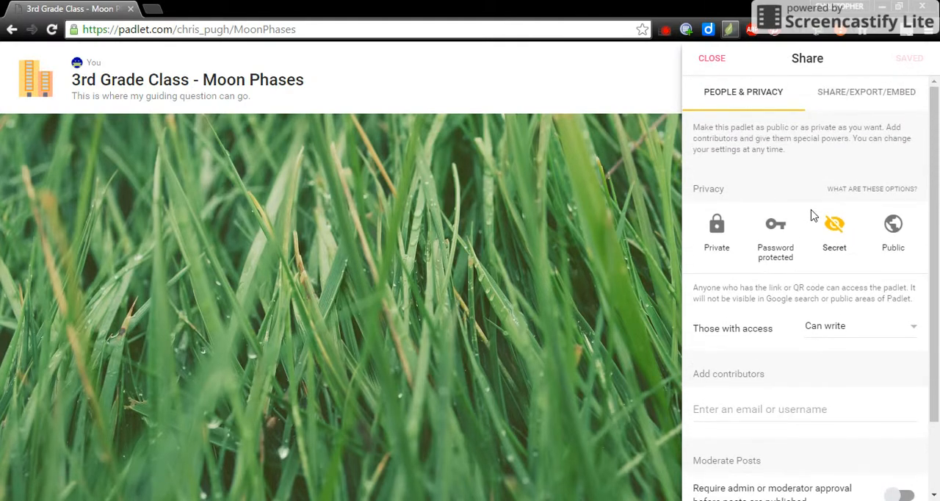
{"action": "left_click", "coordinate": [848, 104]}
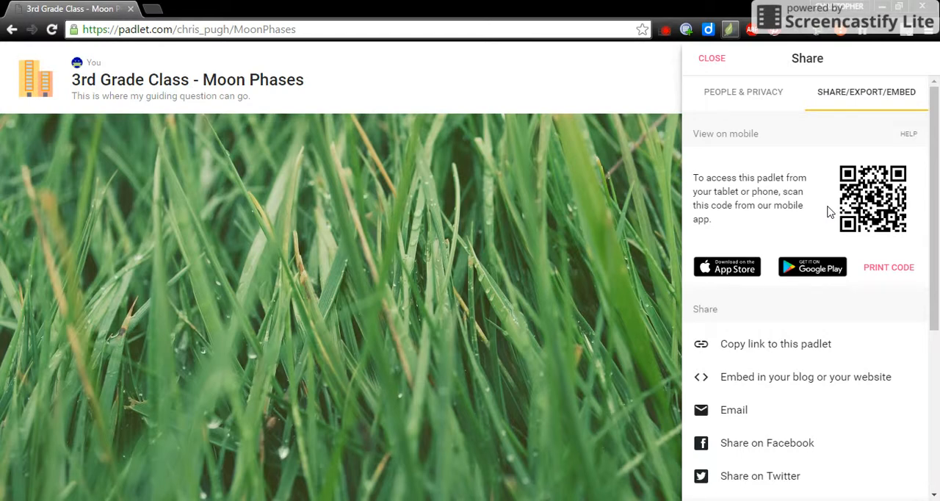
{"action": "left_click", "coordinate": [888, 272]}
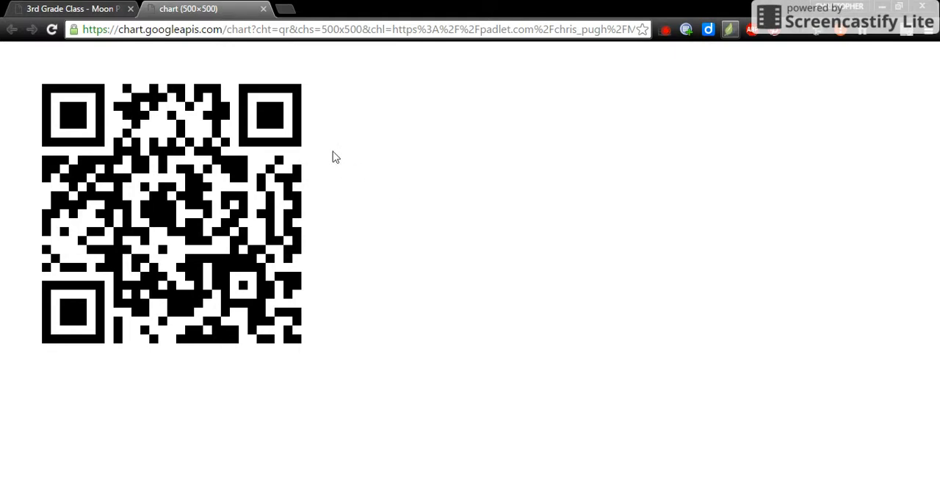
{"action": "left_click", "coordinate": [264, 9]}
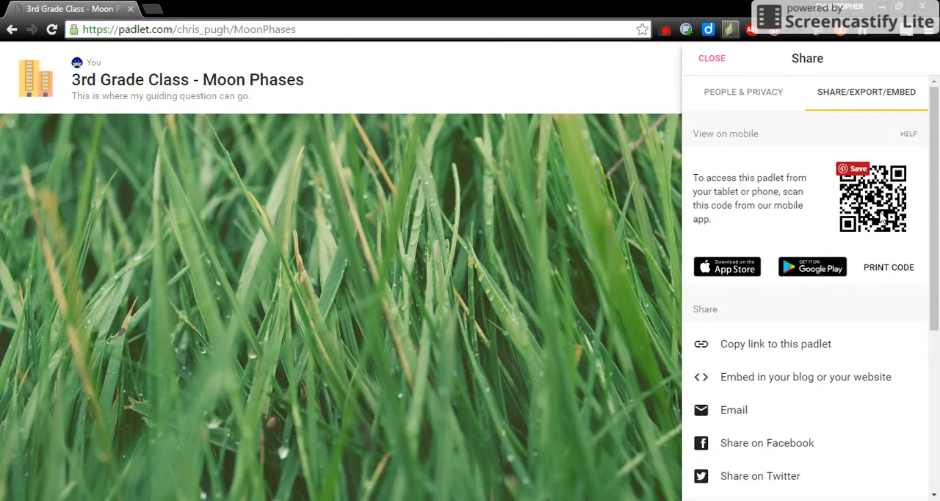
Step: Search the web for "webqr" in a new browser tab and open the Web QR code scanner site
{"action": "left_click", "coordinate": [155, 14]}
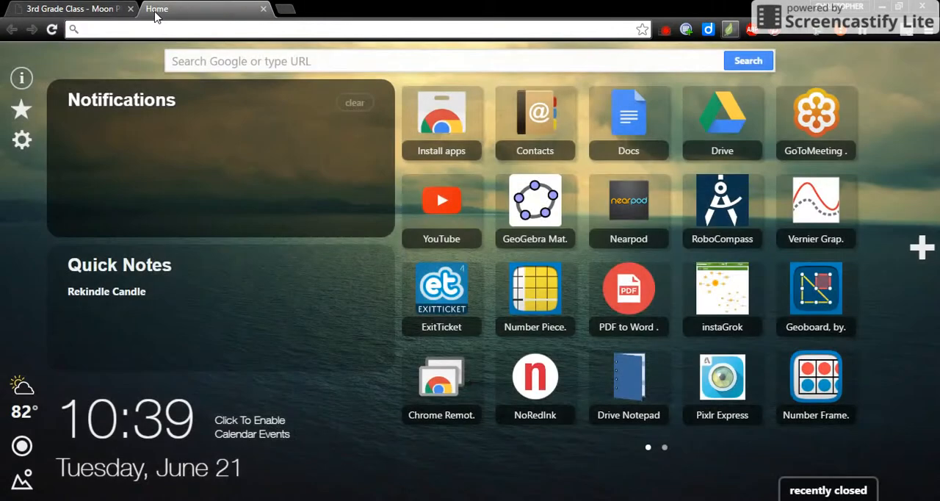
{"action": "type", "text": "web"}
{"action": "key", "text": "BackSpace"}
{"action": "type", "text": "qr"}
{"action": "key", "text": "Return"}
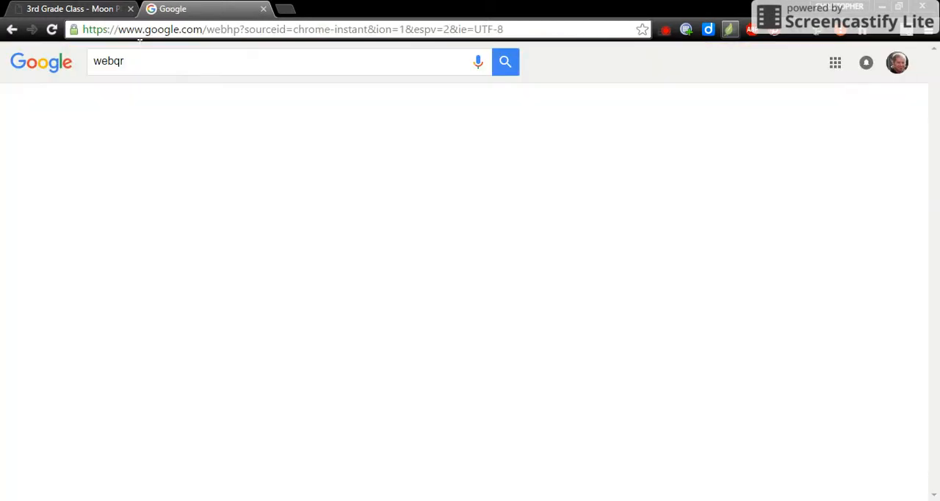
{"action": "left_click", "coordinate": [140, 165]}
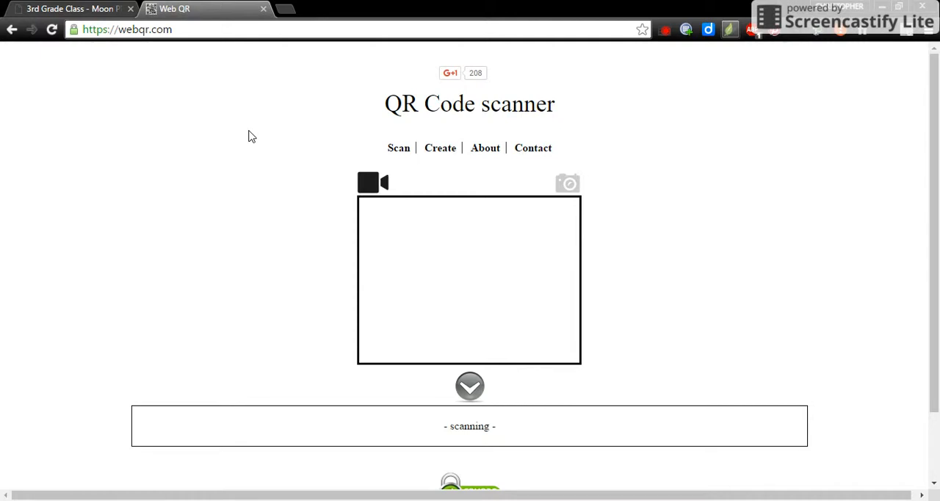
Step: Return to the moon phases padlet from the QR scanner site and close its sharing options
{"action": "left_click", "coordinate": [84, 10]}
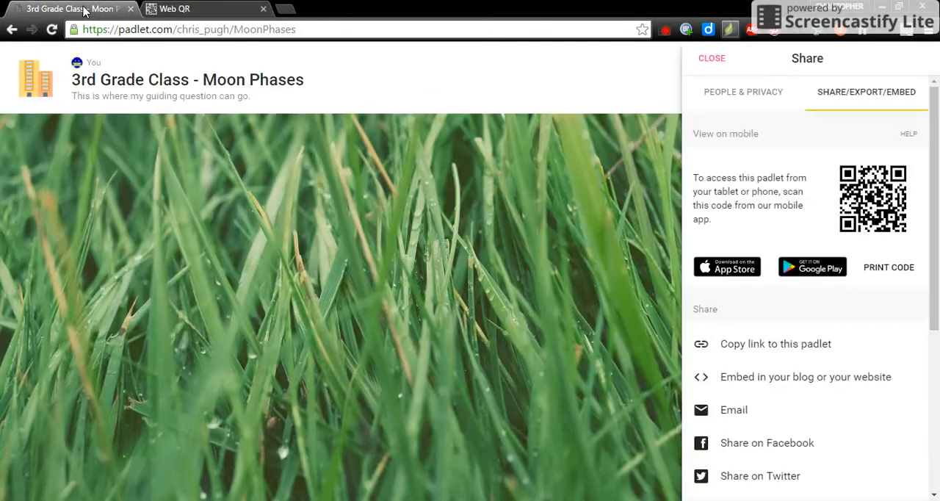
{"action": "mouse_move", "coordinate": [888, 196]}
{"action": "left_click", "coordinate": [716, 57]}
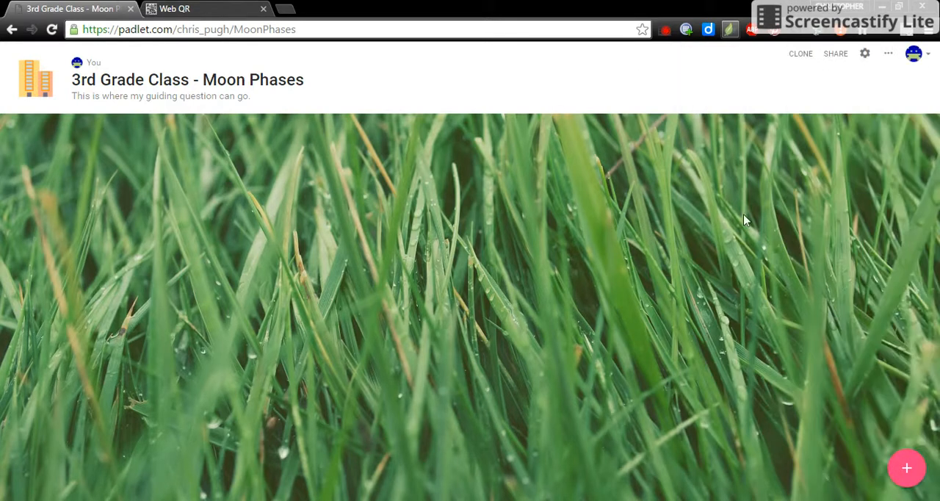
Step: Add a post to the padlet titled with the author's first name and containing the text "Answer to what I was asked"
{"action": "left_click", "coordinate": [907, 468]}
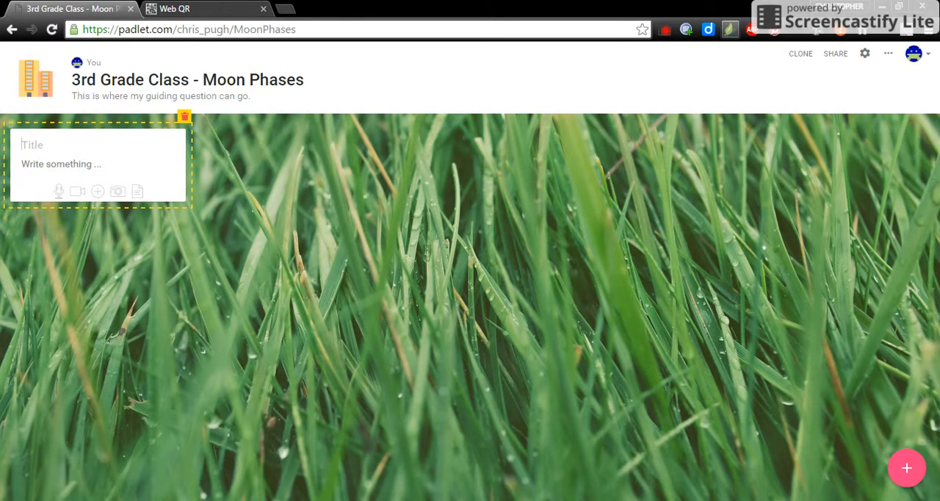
{"action": "left_click", "coordinate": [32, 145]}
{"action": "type", "text": "Chris"}
{"action": "key", "text": "Tab"}
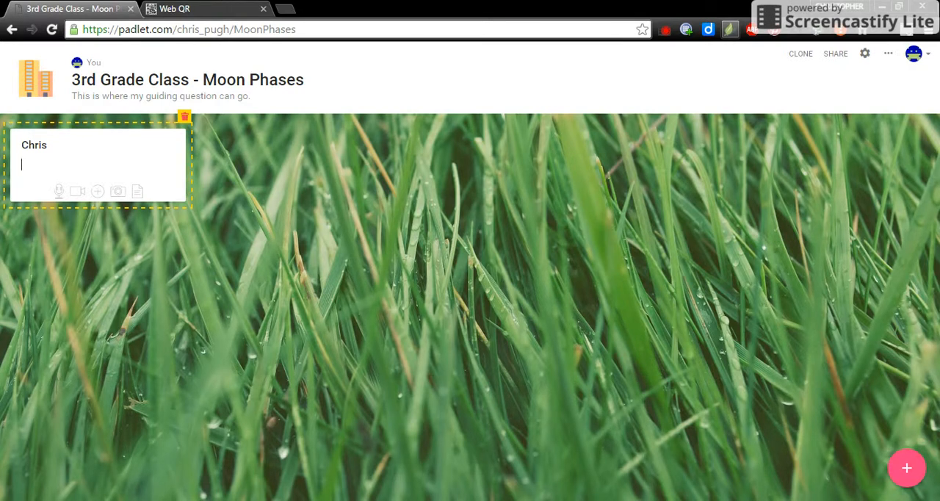
{"action": "type", "text": "Answer to what! I was"}
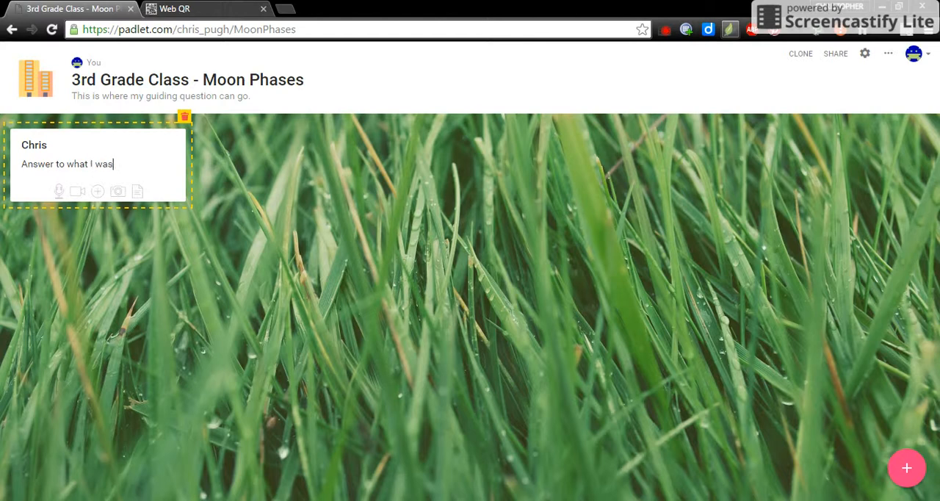
{"action": "type", "text": " asked"}
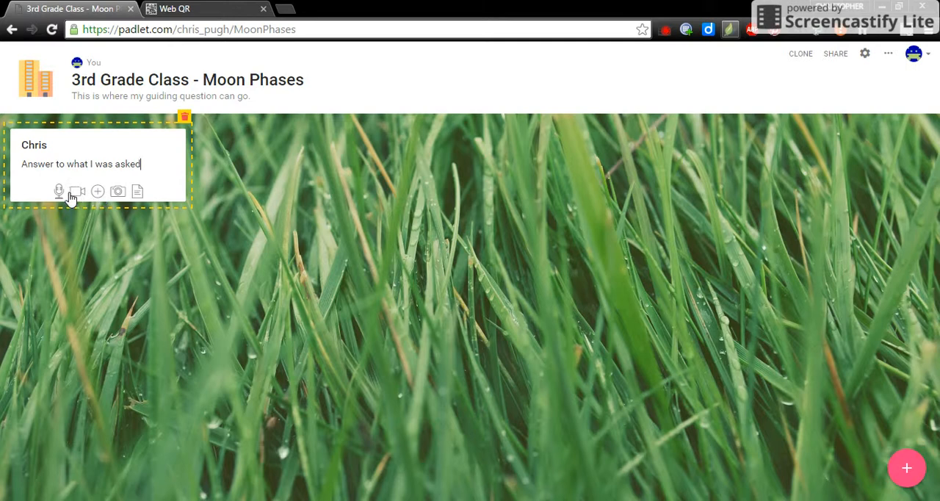
Step: Review the post's web link, file upload and photo attachment options, and close them without attaching anything
{"action": "left_click", "coordinate": [117, 191]}
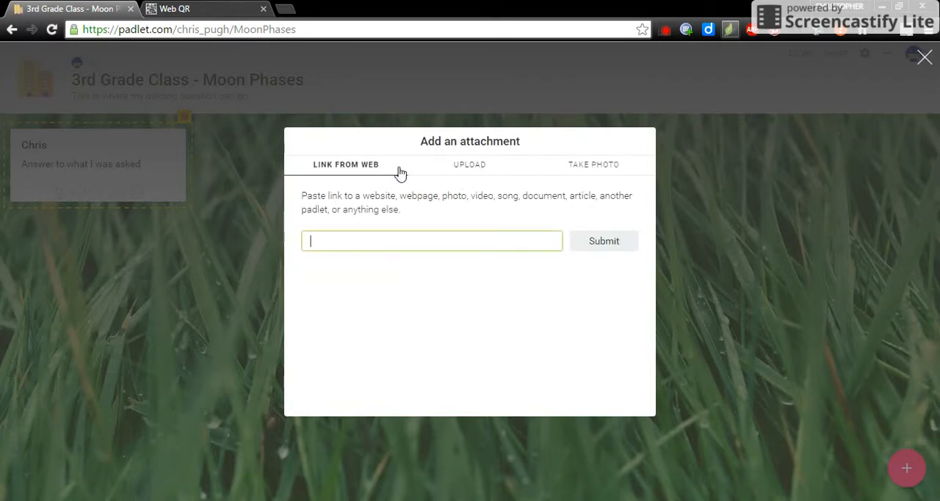
{"action": "left_click", "coordinate": [479, 177]}
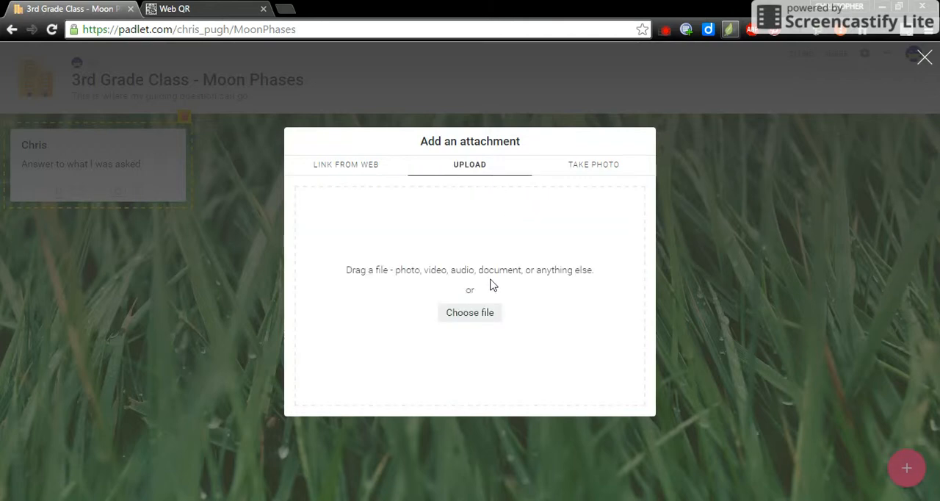
{"action": "left_click", "coordinate": [597, 166]}
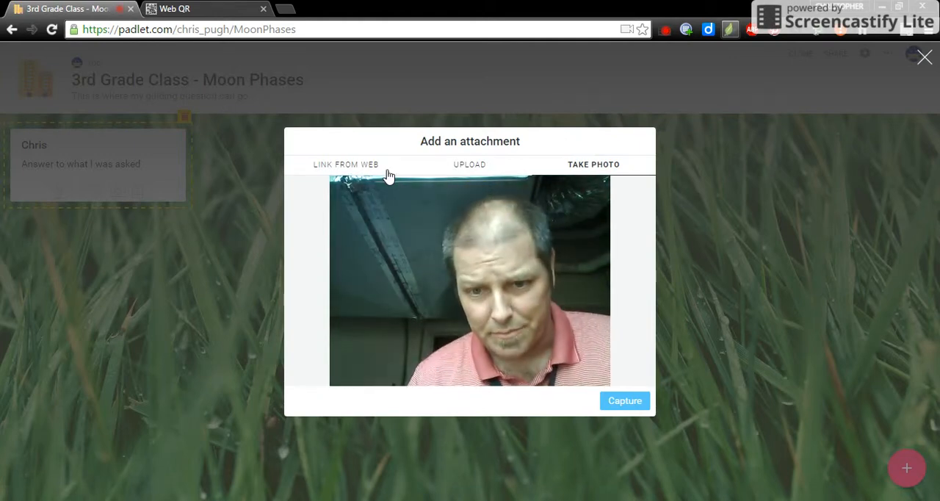
{"action": "left_click", "coordinate": [473, 166]}
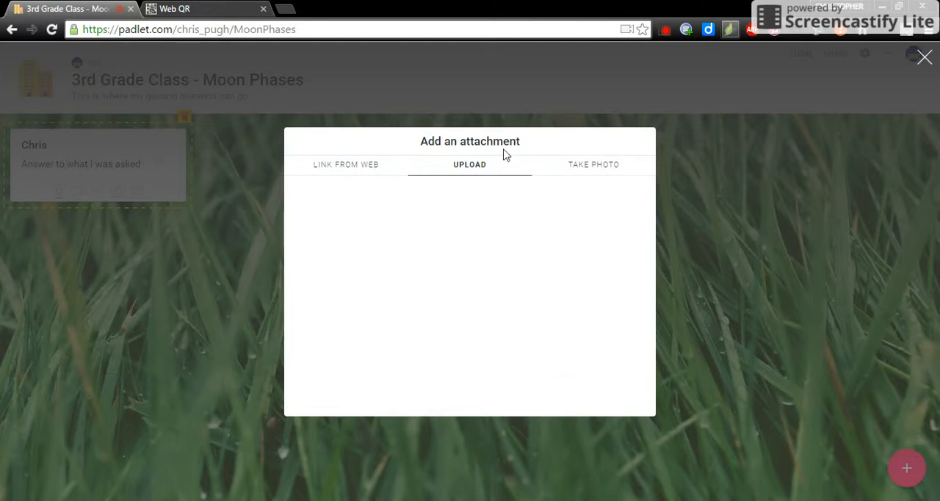
{"action": "left_click", "coordinate": [925, 59]}
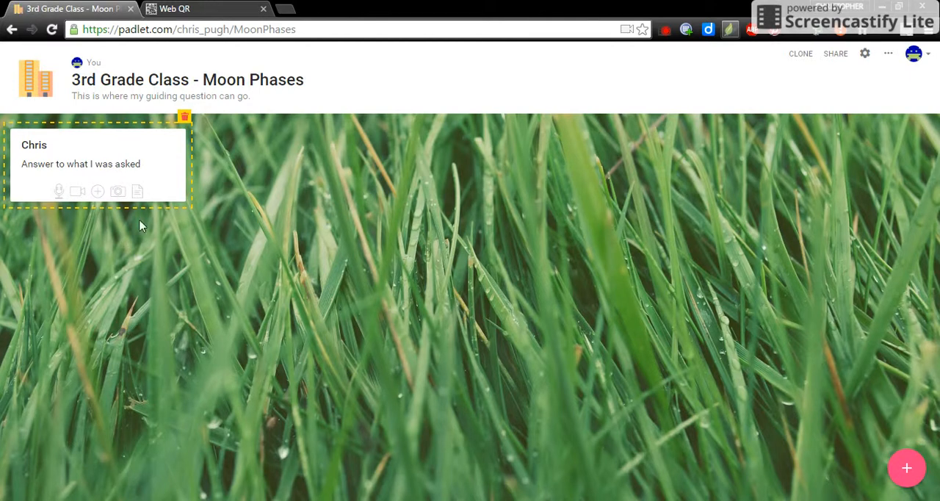
{"action": "left_click", "coordinate": [666, 35]}
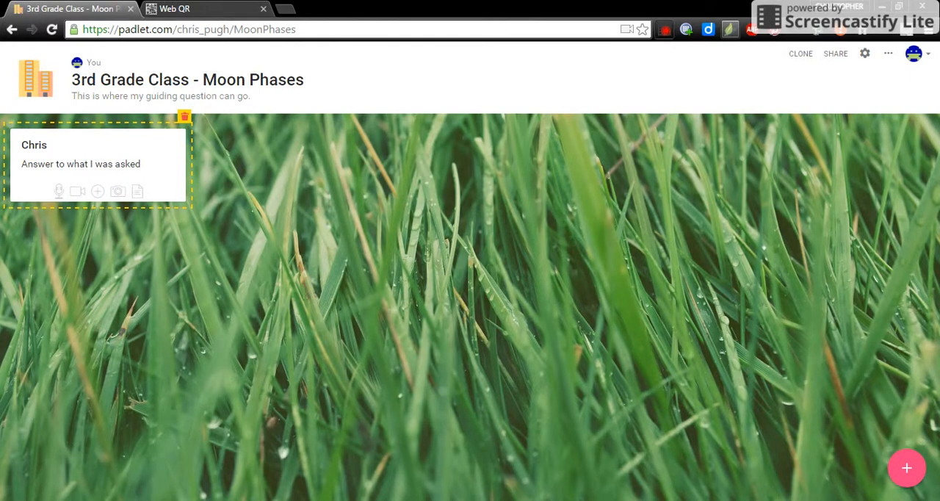